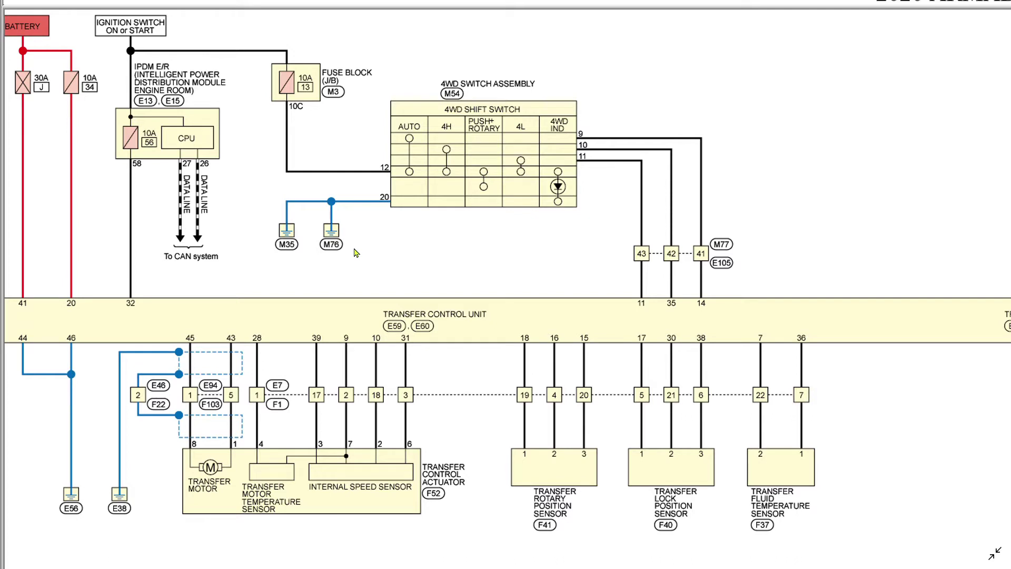
Step: Examine the transfer control unit wiring diagram, from the power feeds and 4WD switch assembly to the transfer hi-lo position sensor and CAN data lines
scroll(401, 259, "up", 1)
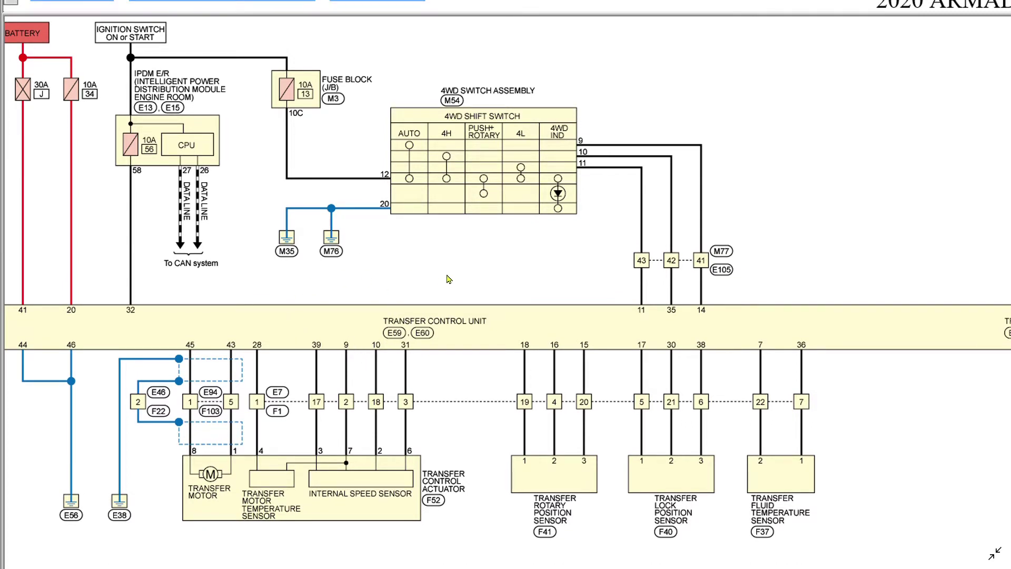
mouse_move(462, 267)
left_mouse_down()
mouse_move(388, 270)
mouse_move(462, 262)
left_mouse_up()
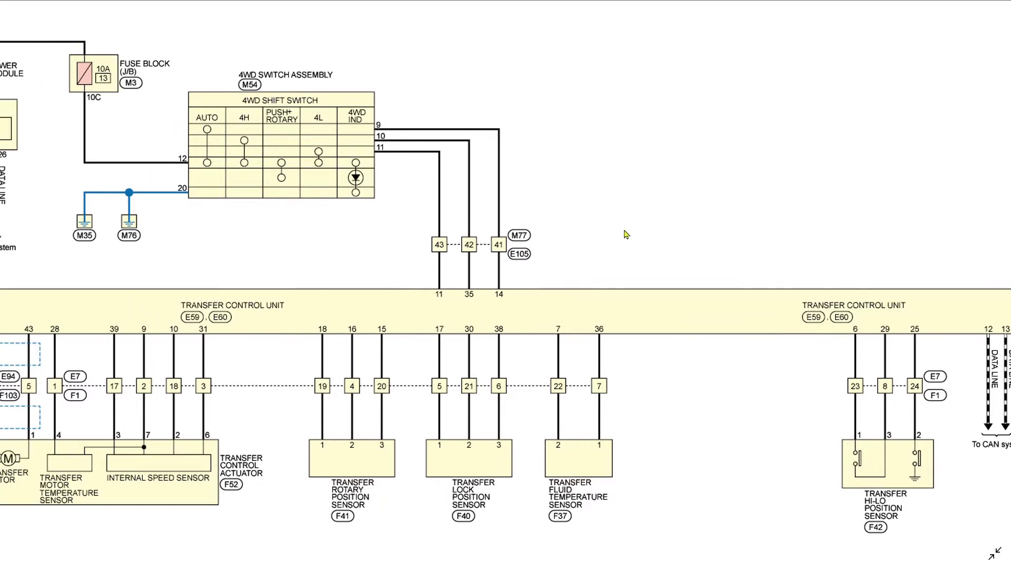
left_click_drag(790, 229, 831, 225)
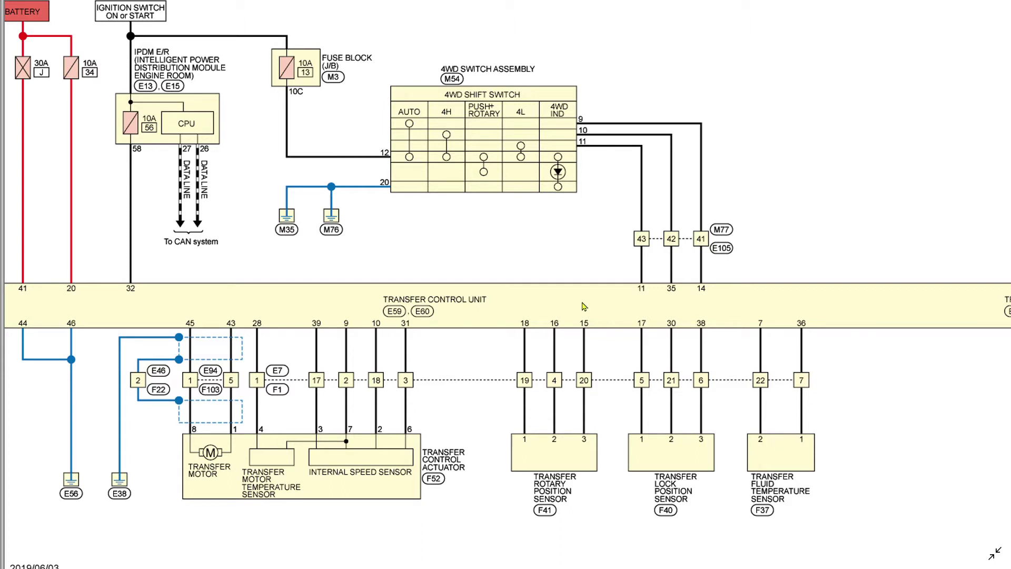
left_click_drag(500, 245, 531, 258)
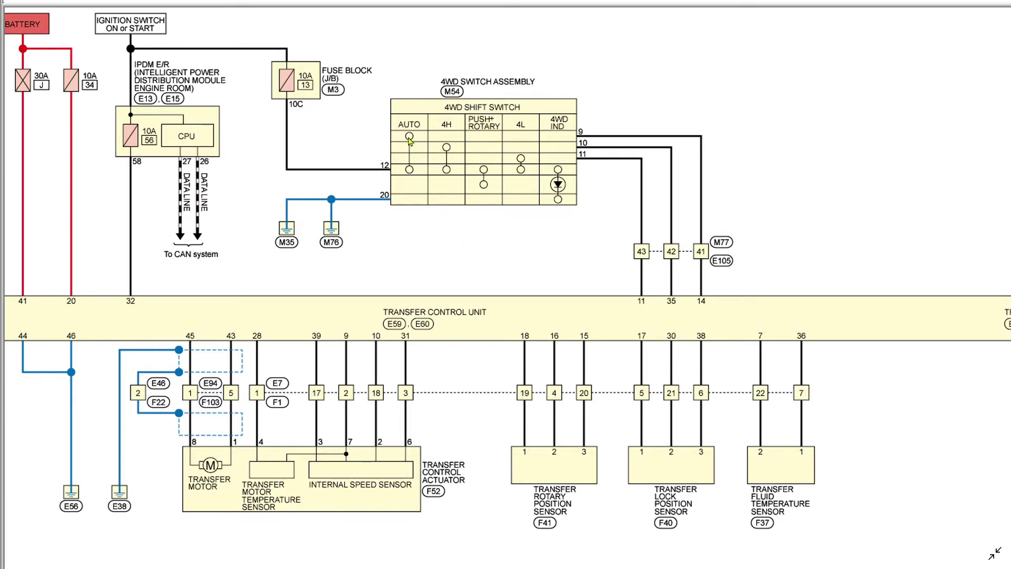
left_click_drag(851, 243, 817, 252)
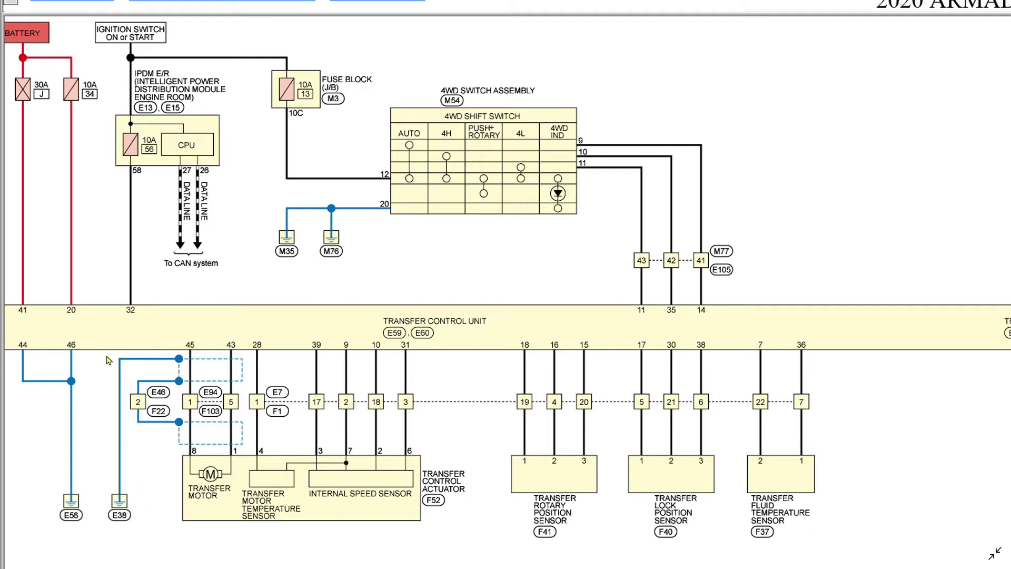
scroll(810, 333, "right", 3)
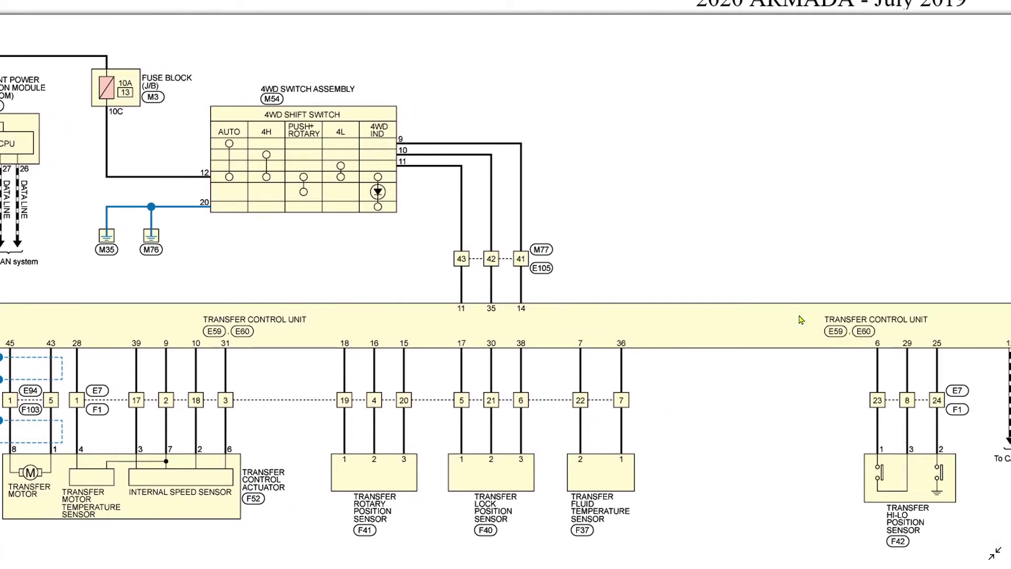
scroll(919, 337, "down", 2)
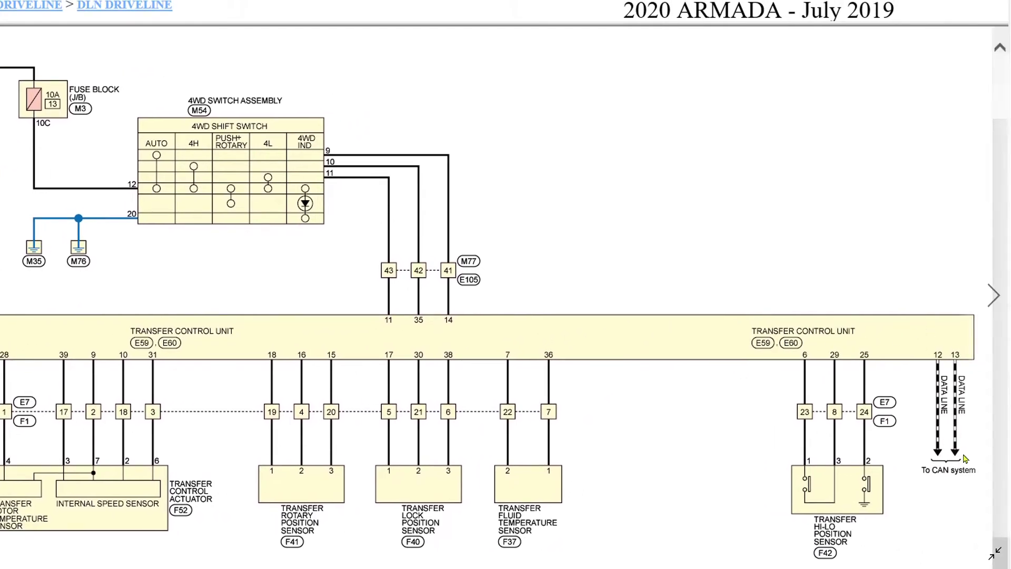
scroll(788, 320, "up", 2)
scroll(788, 320, "left", 1)
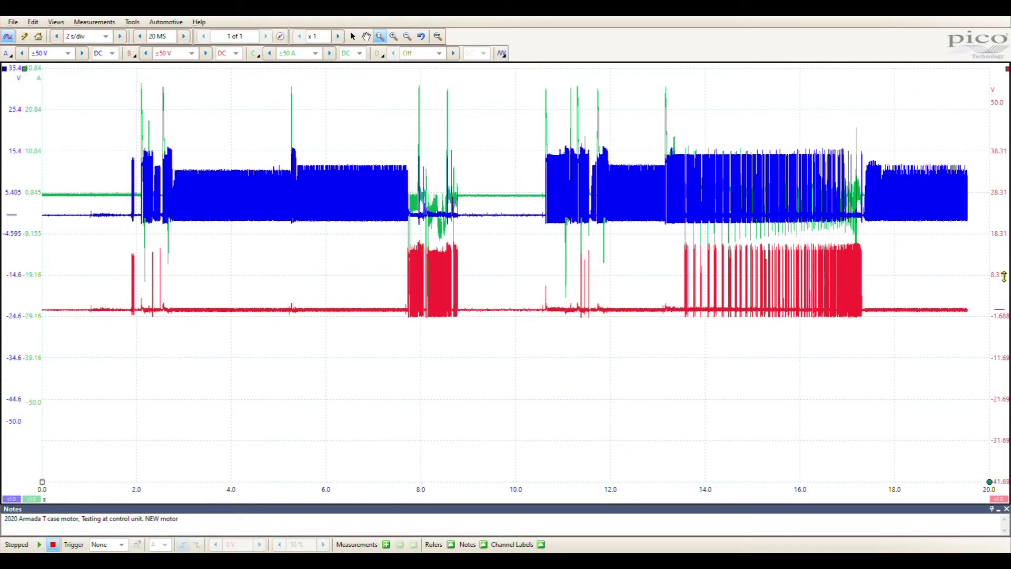
Step: Shift the red and blue voltage traces downward to separate them from each other and from the green current trace
left_click_drag(1004, 277, 1009, 336)
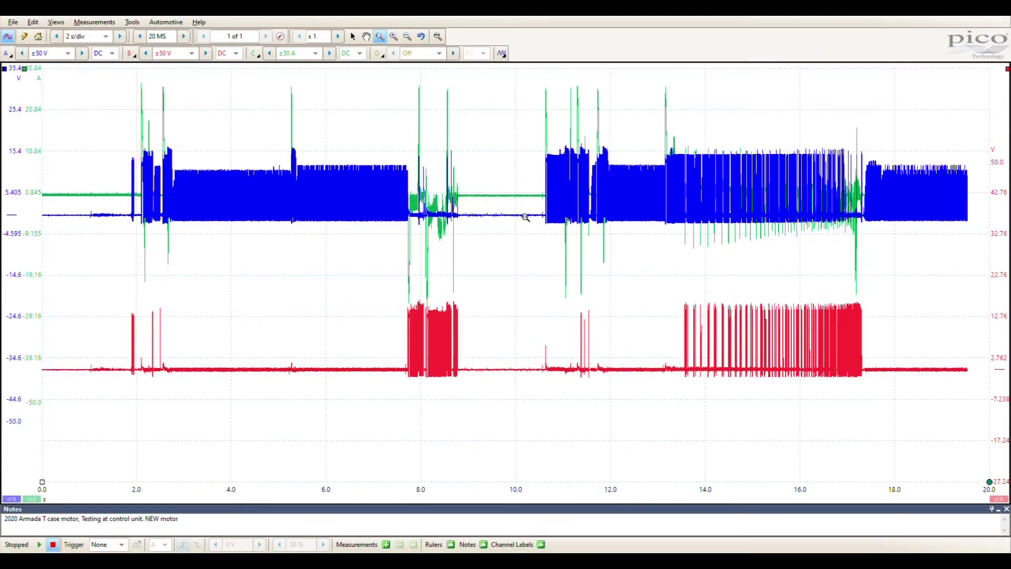
left_click_drag(11, 196, 3, 272)
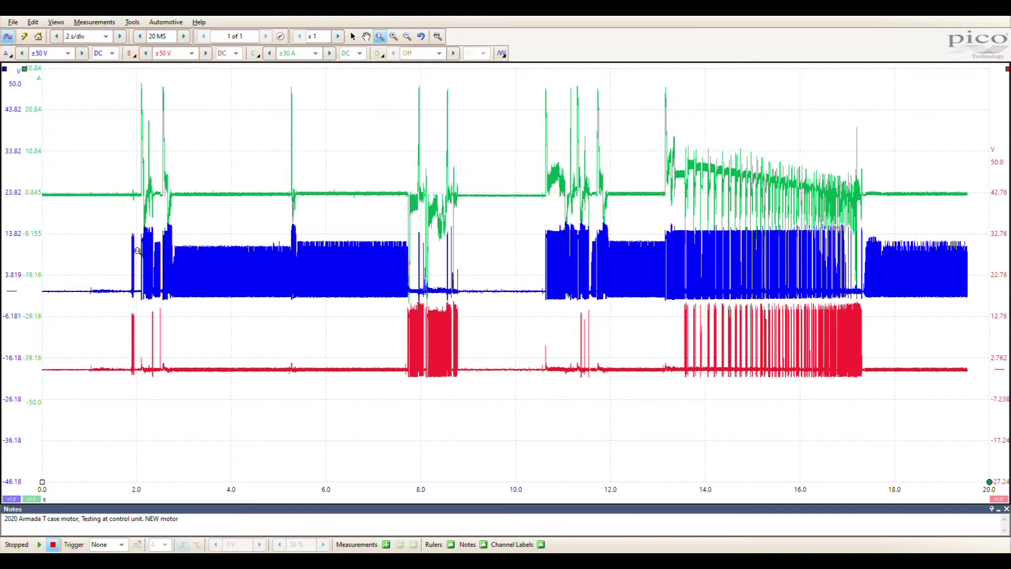
Step: Examine the short burst of blue and red pulses just before 2 s up close, and return to the full capture
left_click_drag(125, 488, 143, 482)
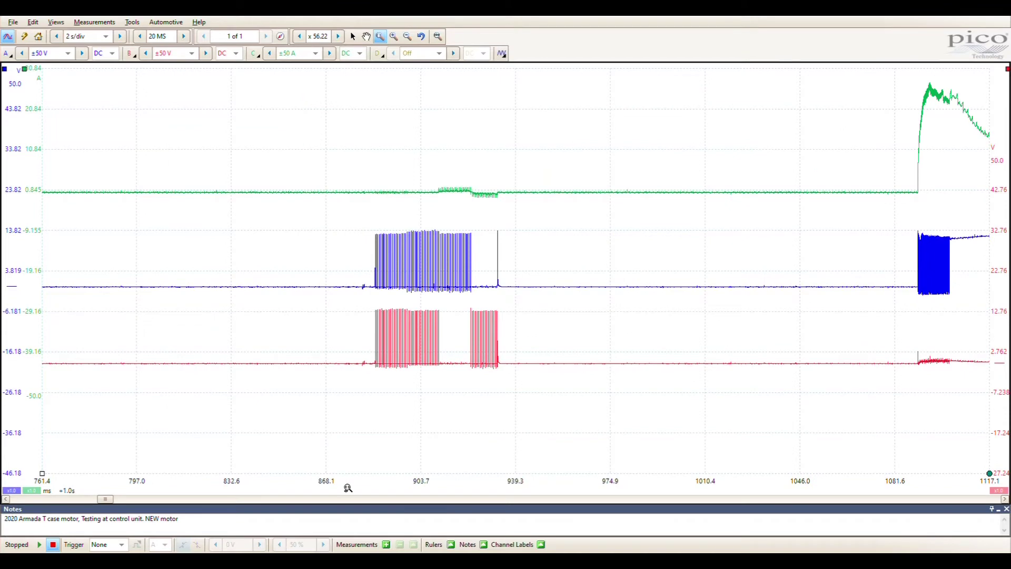
left_click_drag(337, 485, 537, 474)
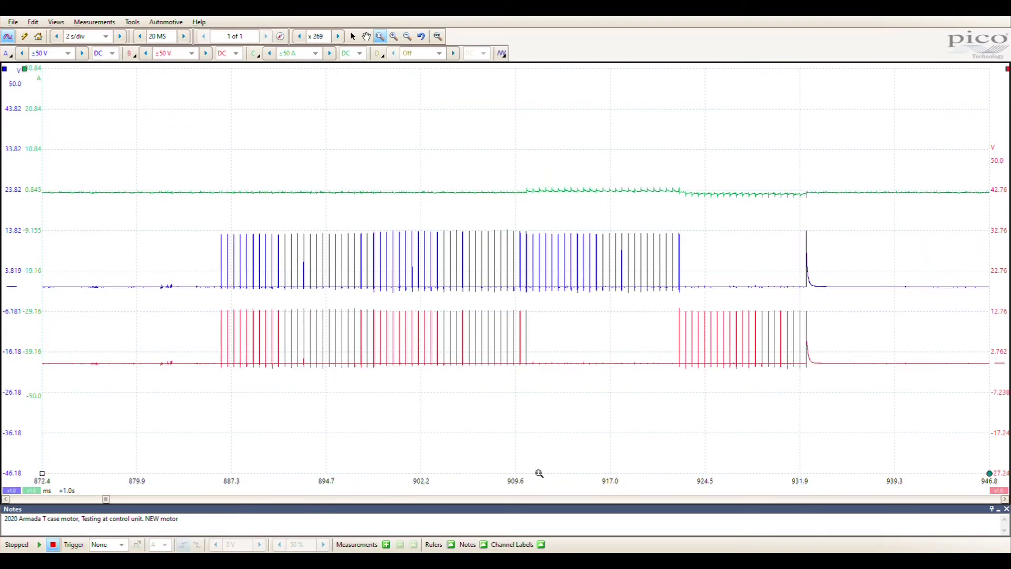
left_click(420, 38)
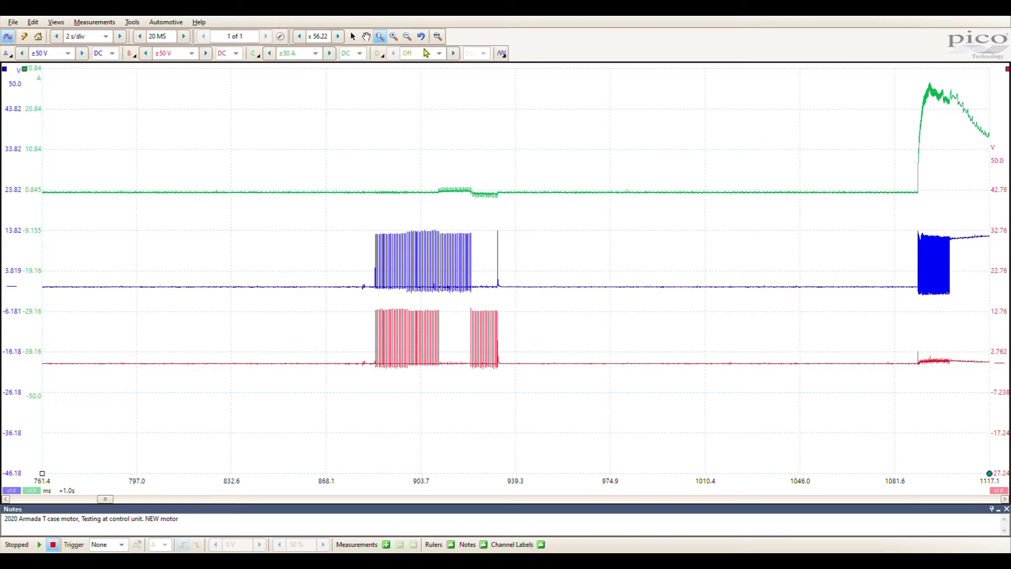
left_click(420, 36)
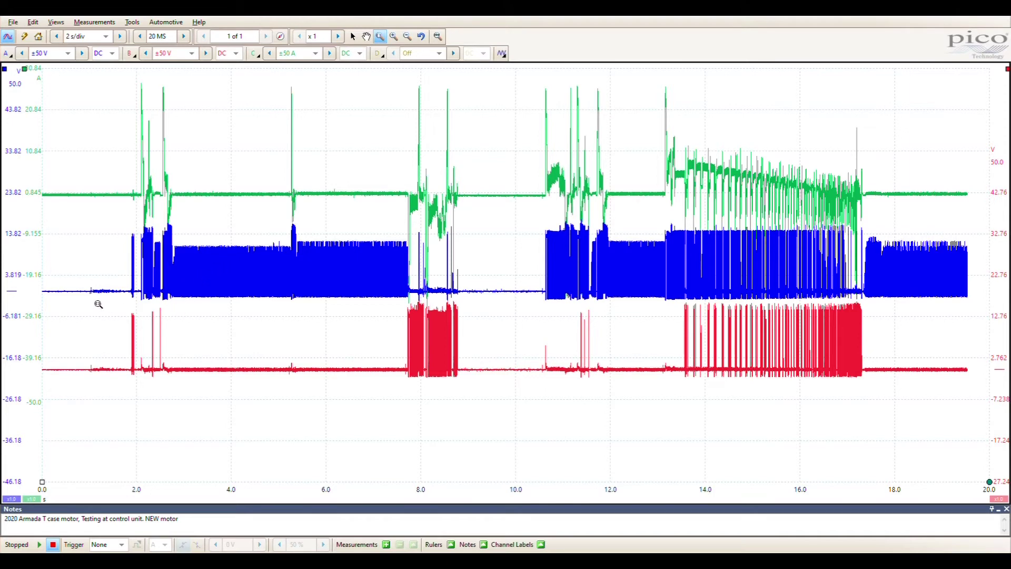
Step: Examine the steady blue pulse train between about 2.7 and 4.3 s at high magnification, and return to the full capture
left_click_drag(173, 313, 215, 248)
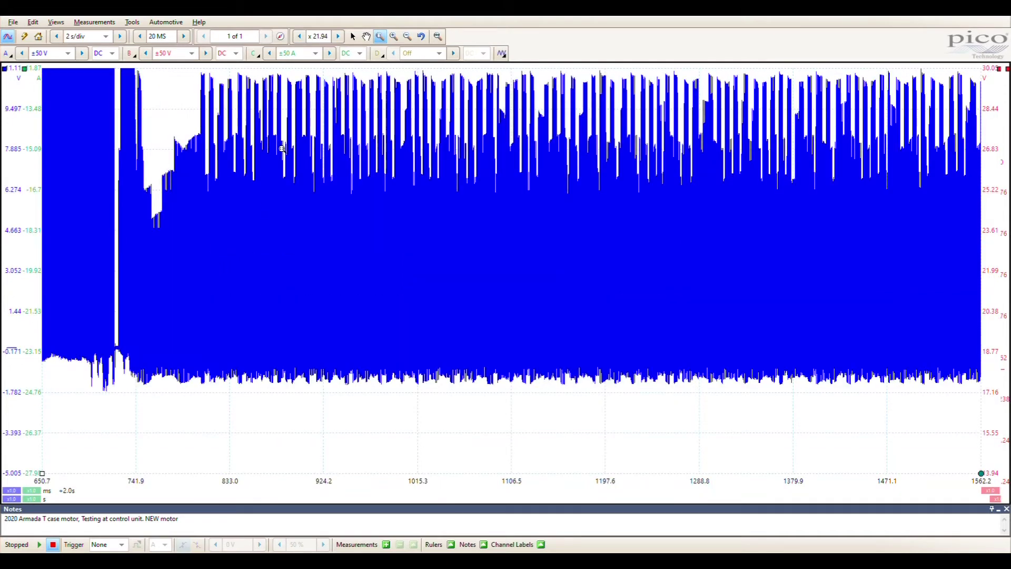
left_click(420, 37)
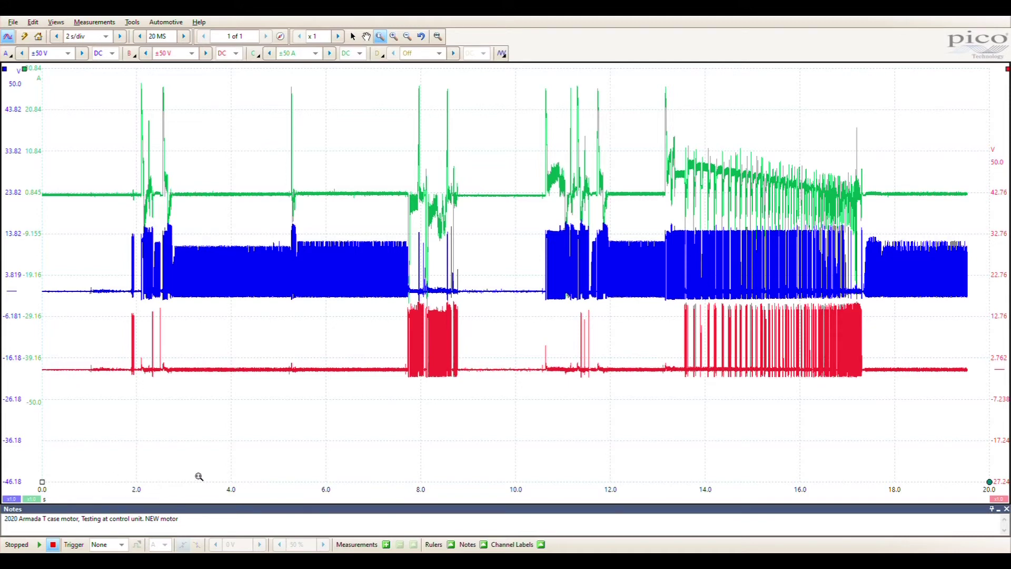
left_click_drag(185, 490, 247, 481)
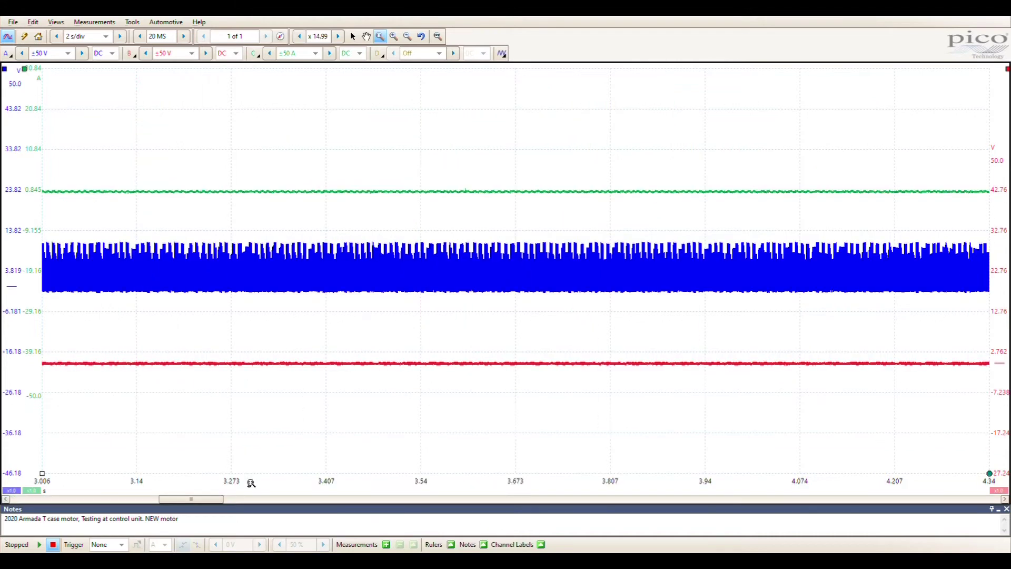
left_click_drag(171, 474, 220, 472)
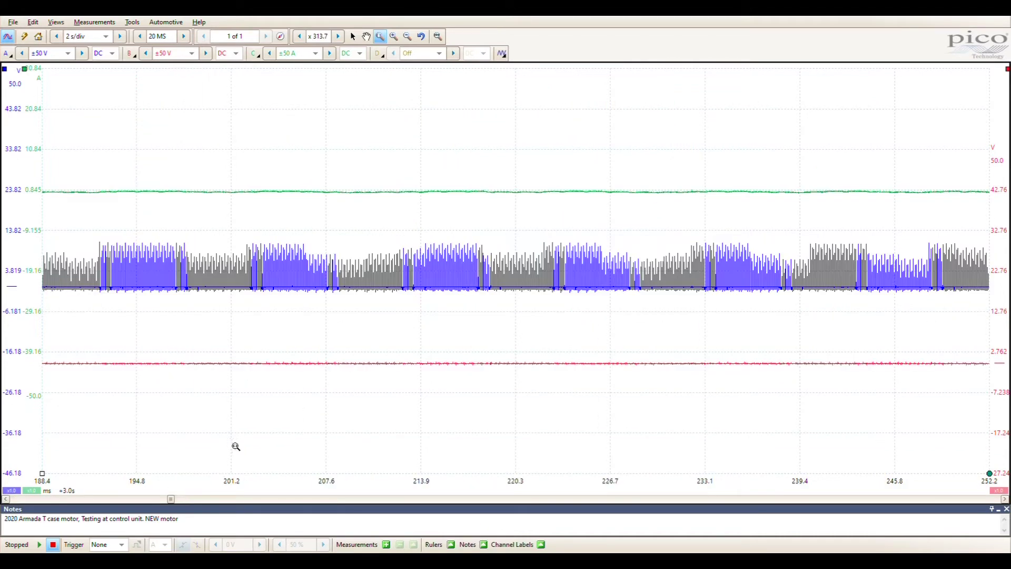
left_click(422, 37)
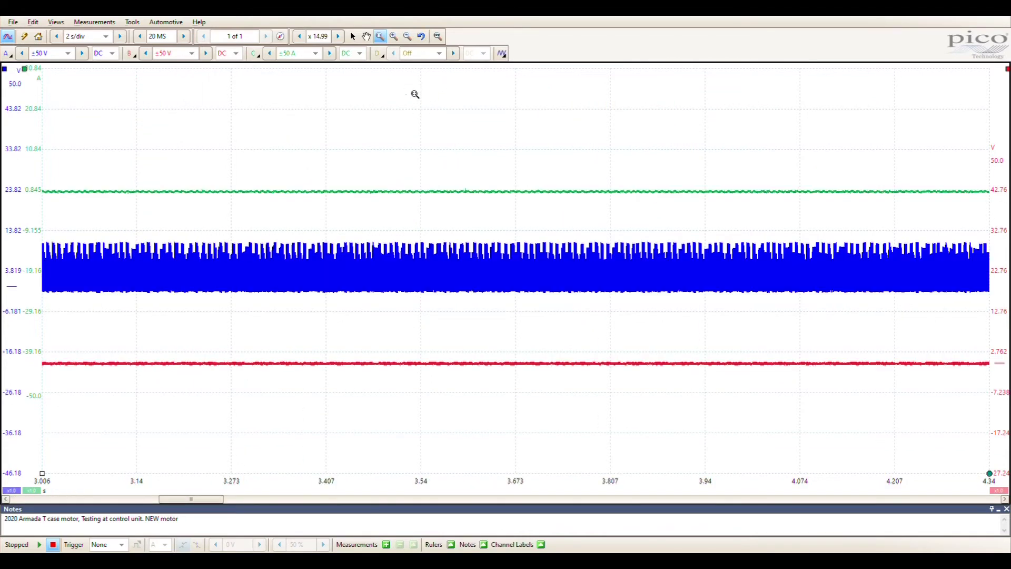
left_click(422, 37)
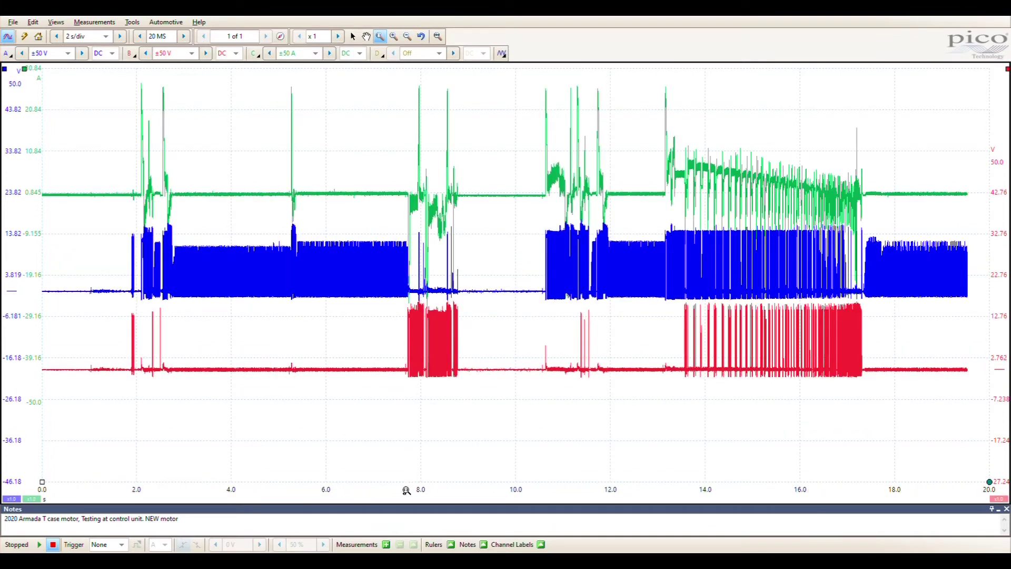
Step: Examine the green current ripple over the red pulses near 7.8 s, and back out to the section from about 7.6 to 8.1 s
left_click_drag(403, 489, 425, 474)
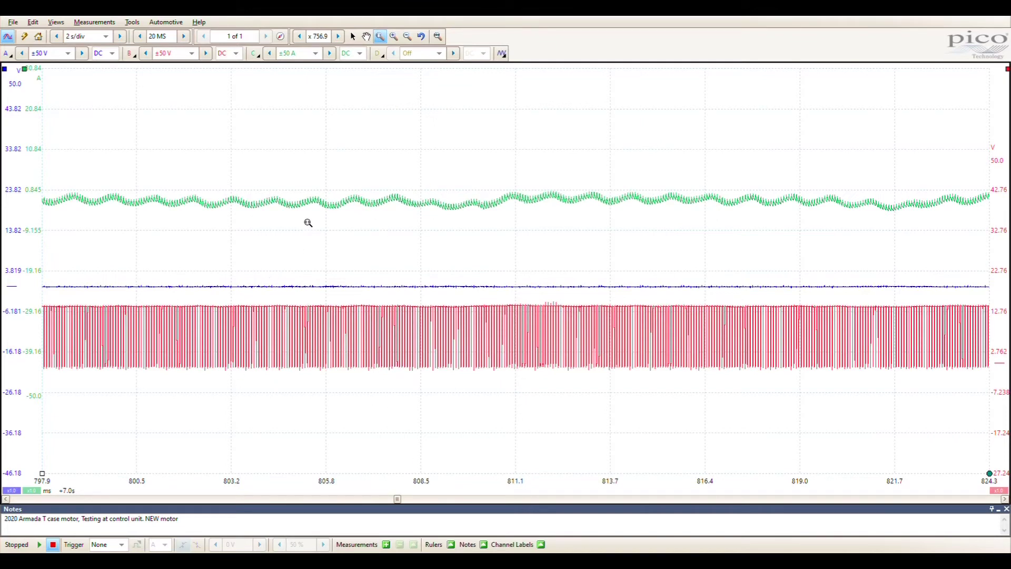
left_click_drag(275, 166, 397, 230)
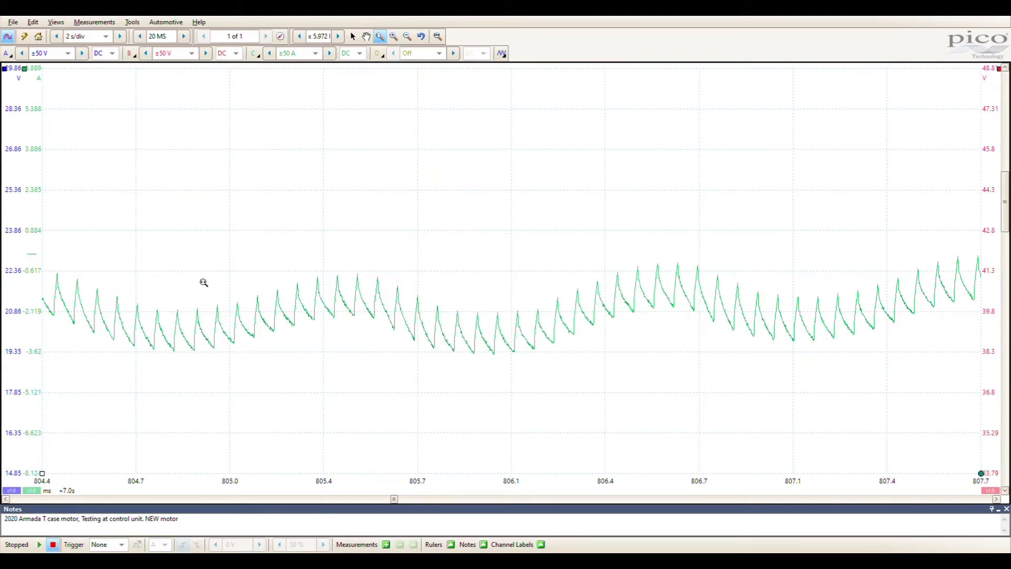
left_click(421, 35)
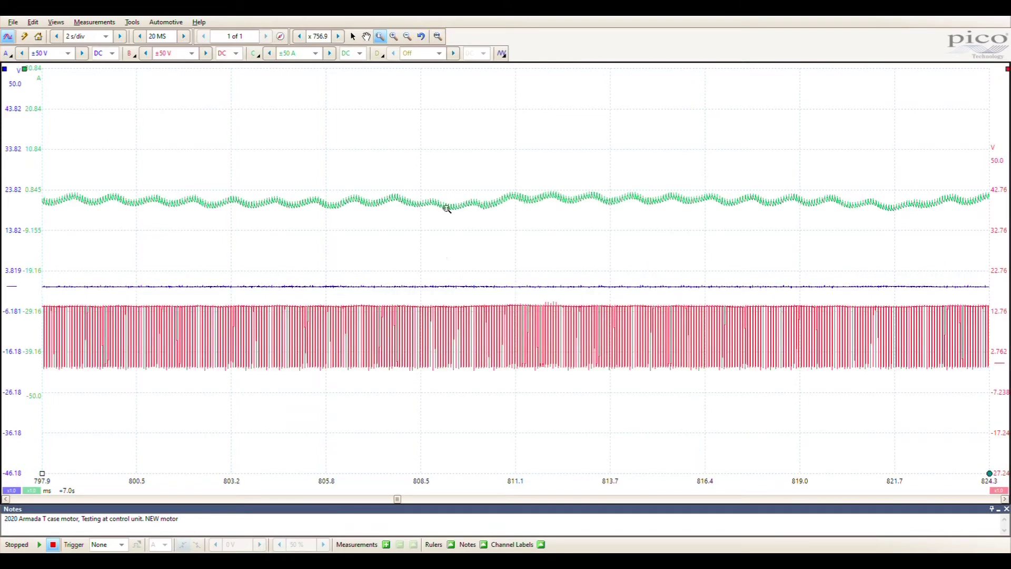
left_click(421, 36)
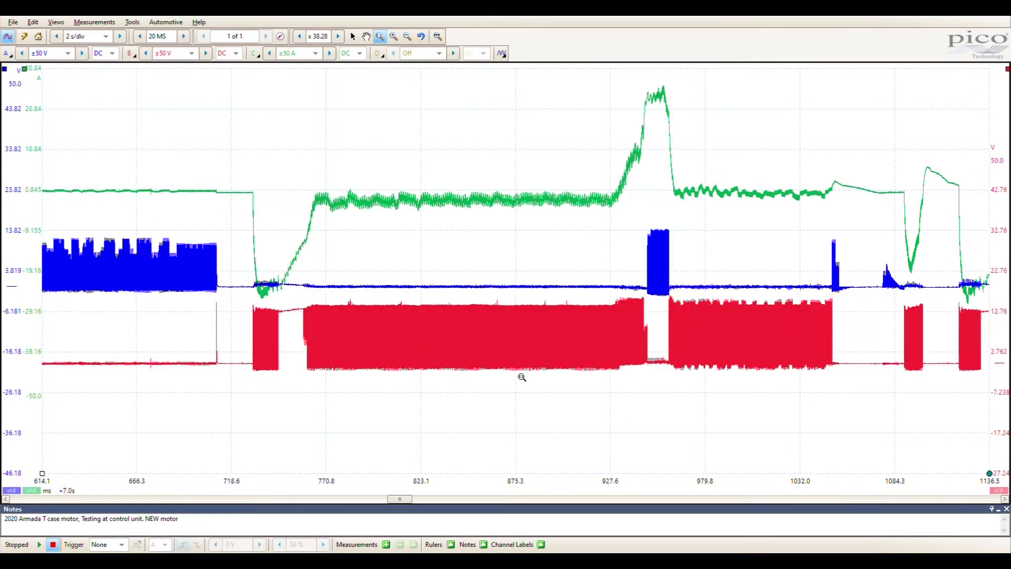
Step: Inspect the green current peak near 7.95 s and the red pulses near 8.0 s, and restore the full capture
left_click_drag(631, 483, 671, 464)
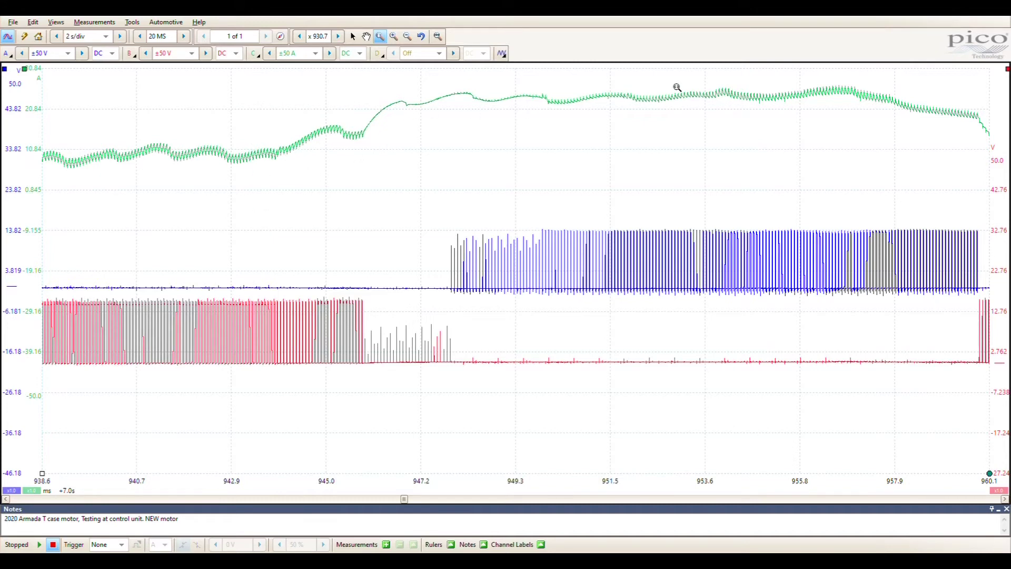
left_click(422, 36)
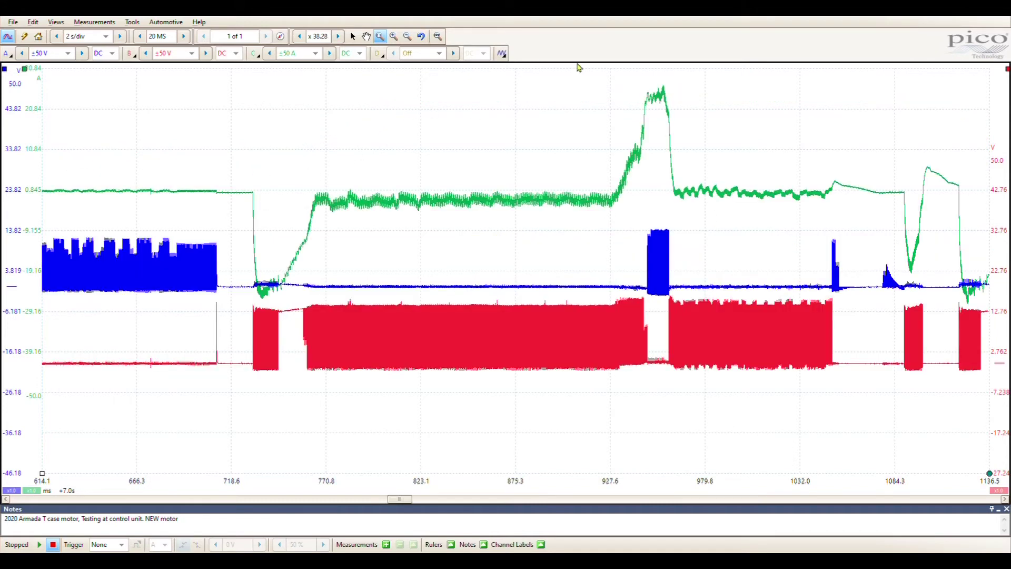
left_click_drag(722, 482, 755, 476)
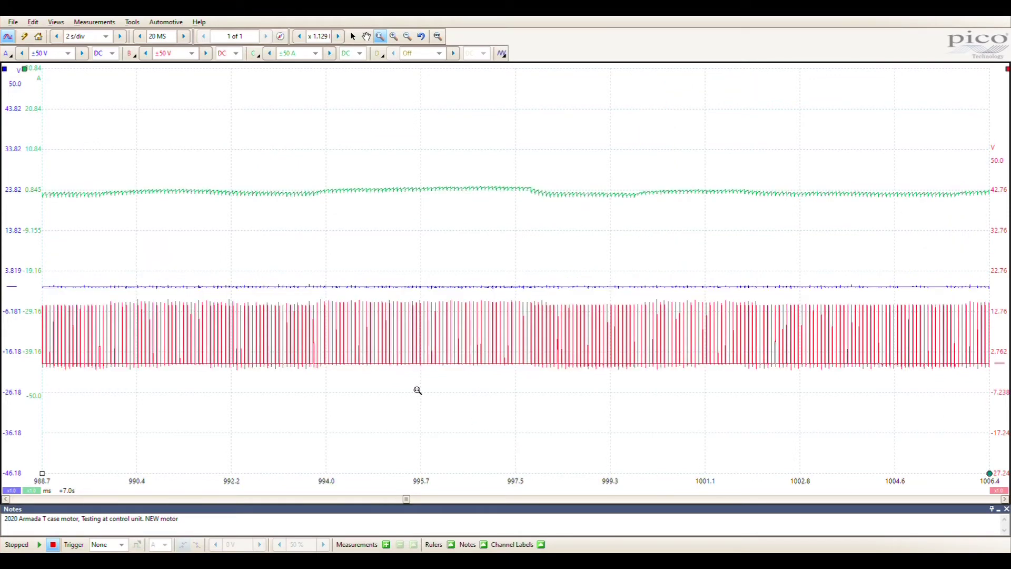
left_click(421, 37)
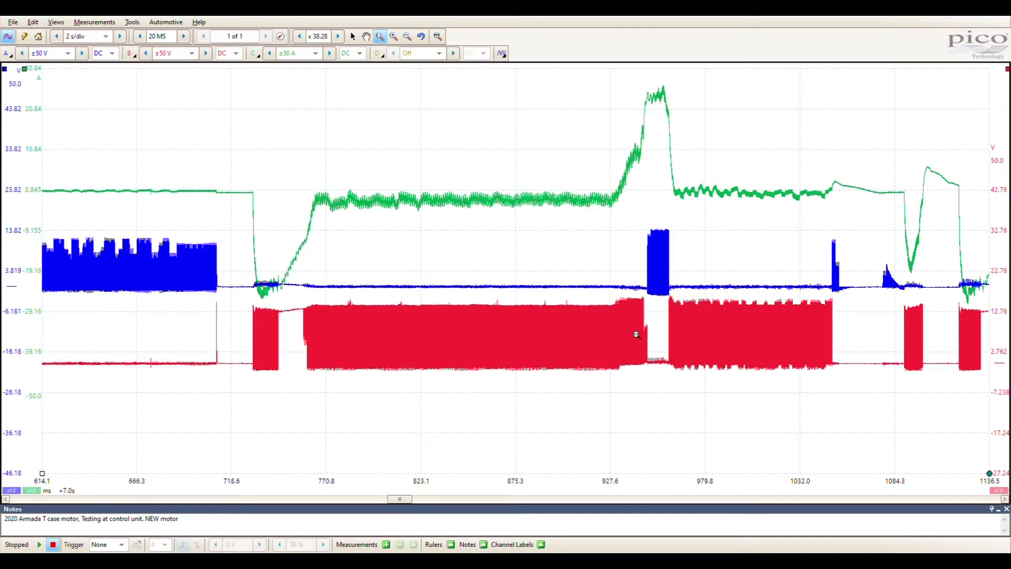
left_click_drag(400, 499, 466, 499)
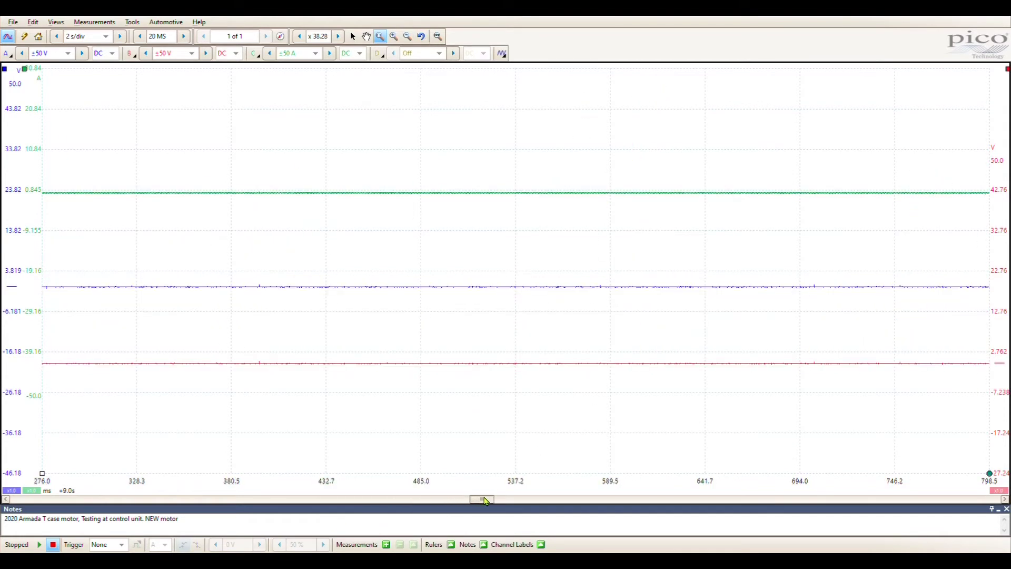
left_click(438, 36)
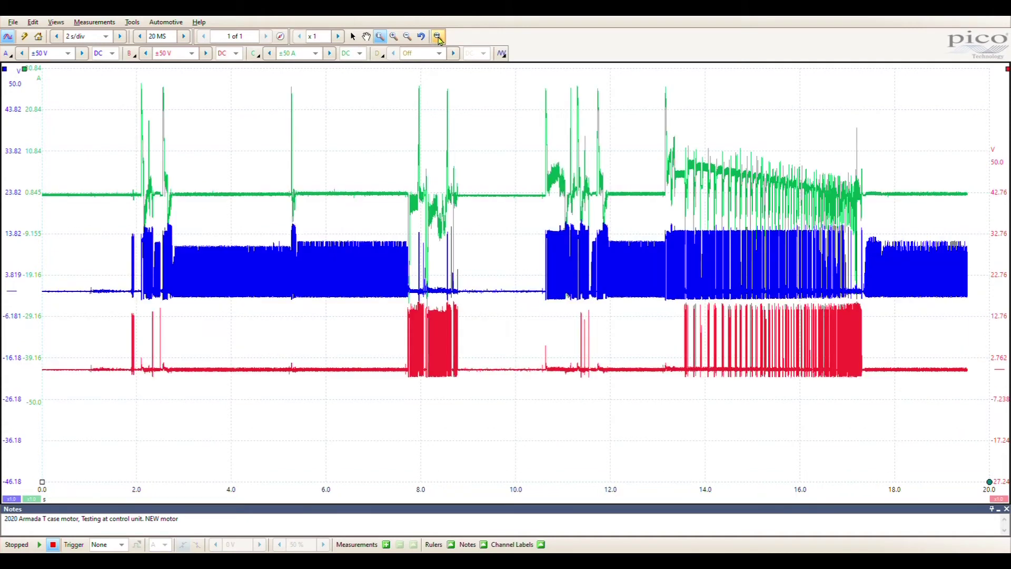
Step: Examine the current rise near 13.15 s up close, and view the alternating blue and red pulses from about 13.6 to 14.1 s
left_click_drag(650, 484, 677, 481)
left_click_drag(612, 482, 703, 456)
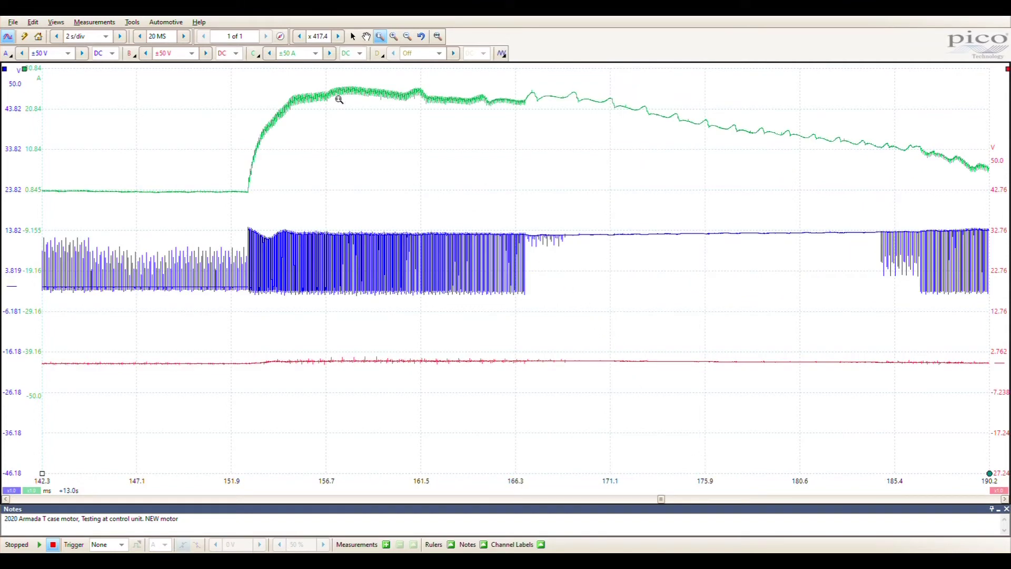
left_click_drag(253, 92, 360, 126)
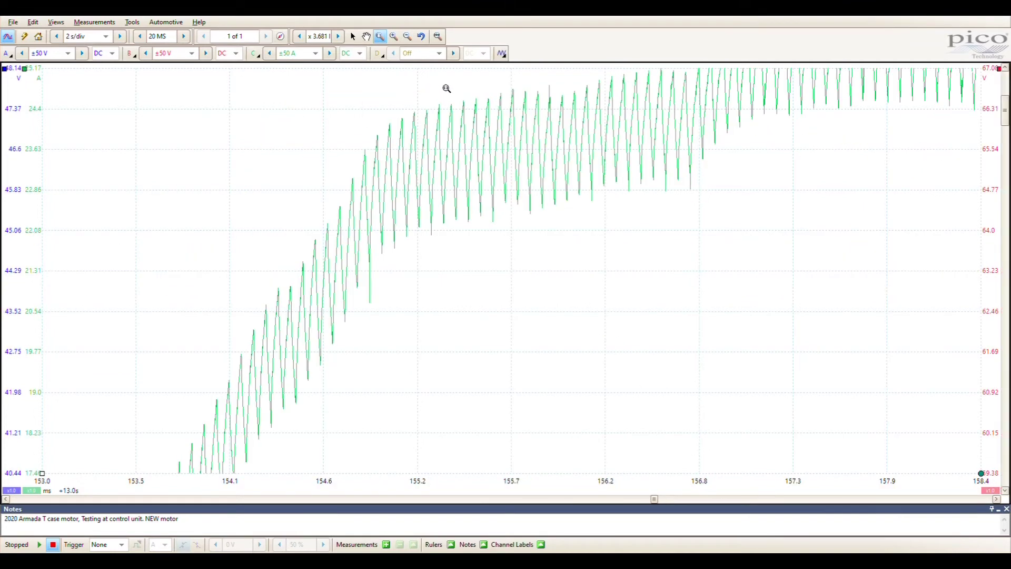
left_click(422, 36)
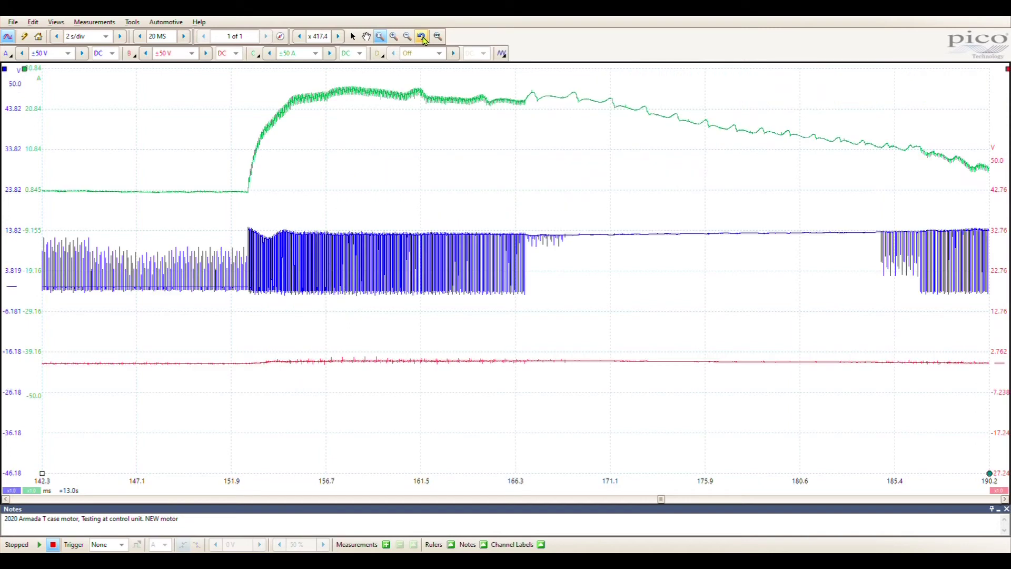
left_click(422, 36)
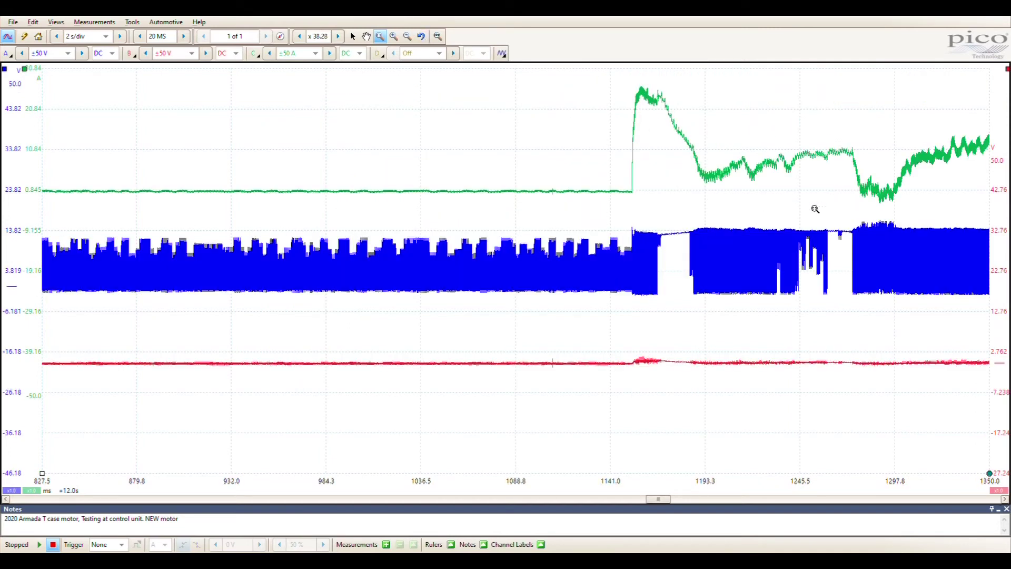
left_click_drag(658, 499, 701, 496)
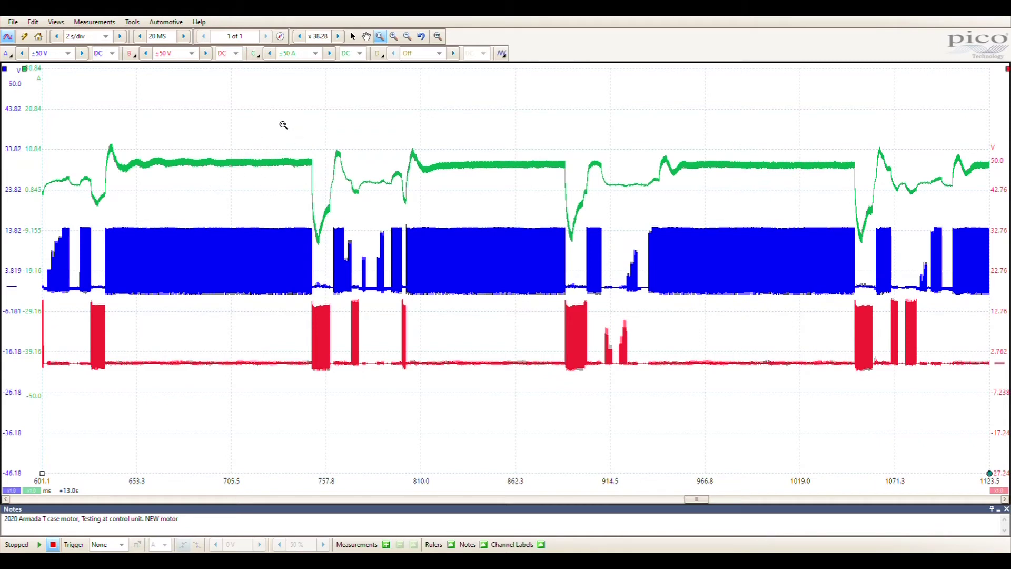
Step: Examine the green current ripple near 13.74 s at high magnification, and return to the section from about 13.6 to 14.1 s
left_click_drag(280, 121, 316, 192)
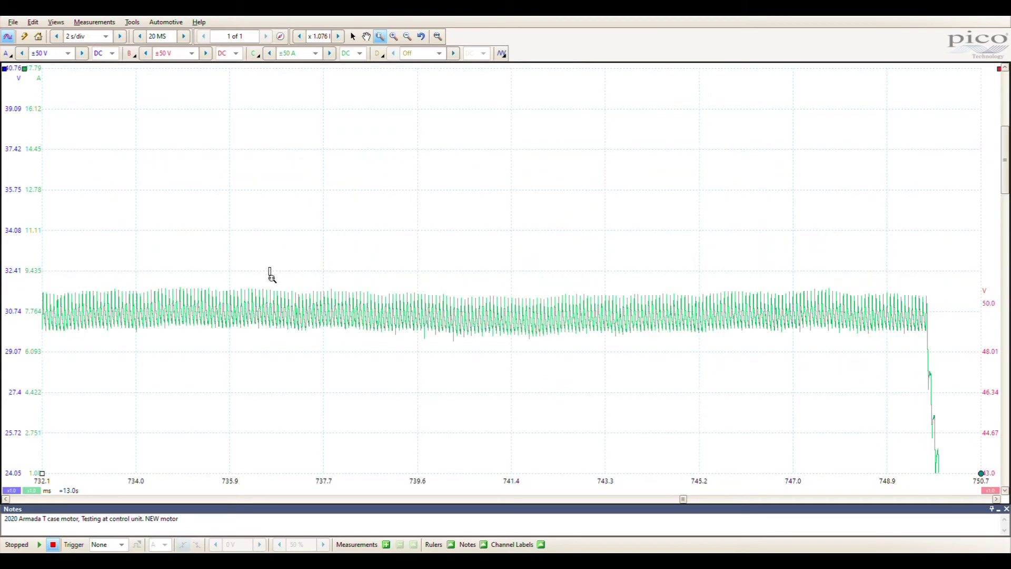
left_click_drag(270, 267, 578, 408)
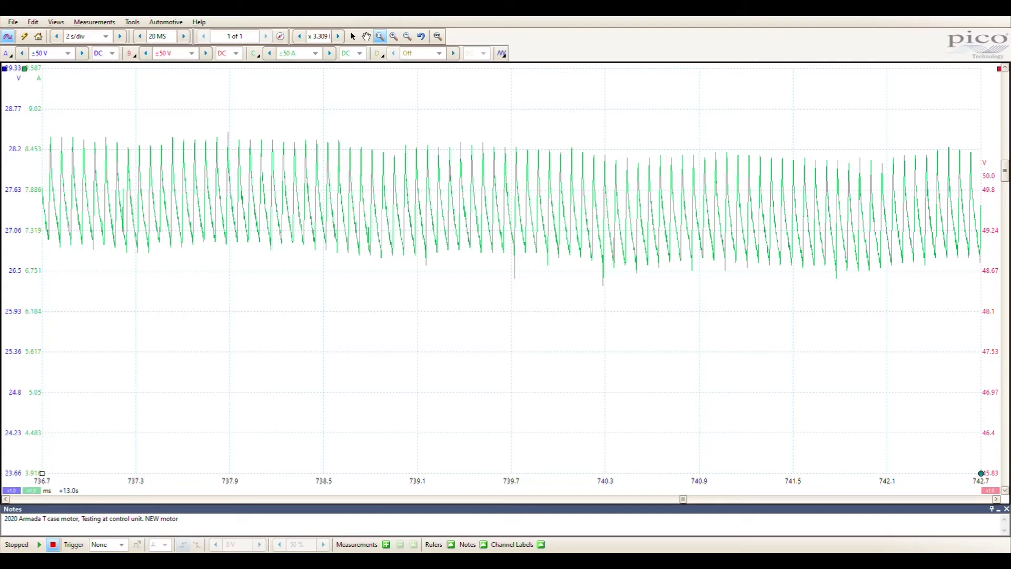
left_click(421, 36)
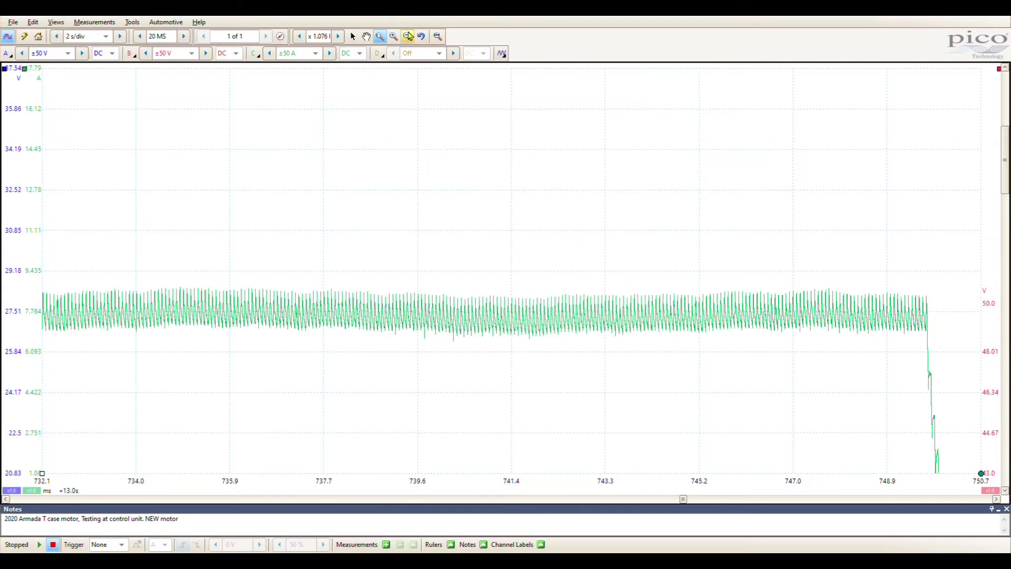
left_click(421, 37)
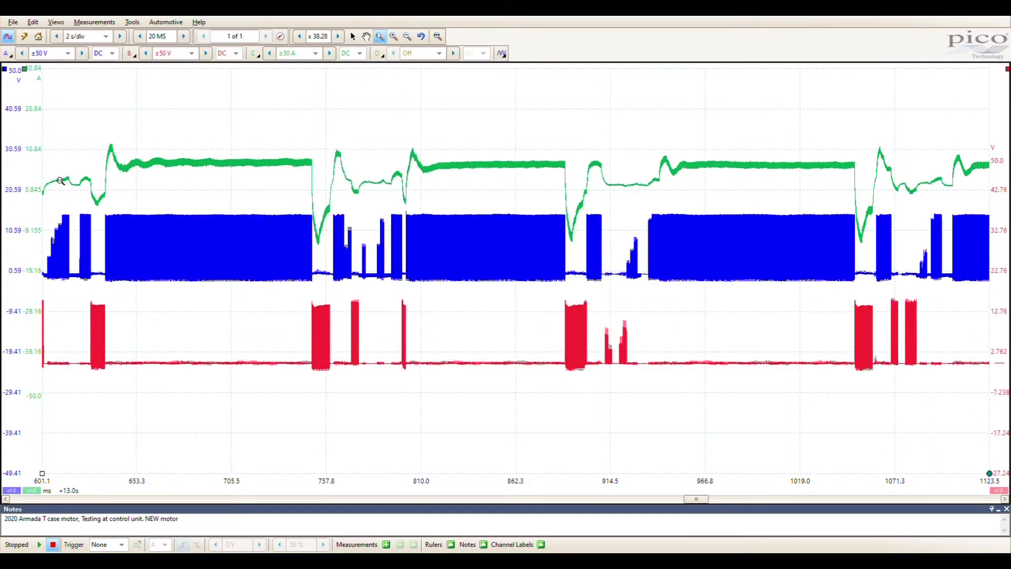
Step: Compare the green current ripple with the blue pulses near 13.69 s by shifting both traces vertically, and zoom back out
left_click_drag(33, 199, 24, 251)
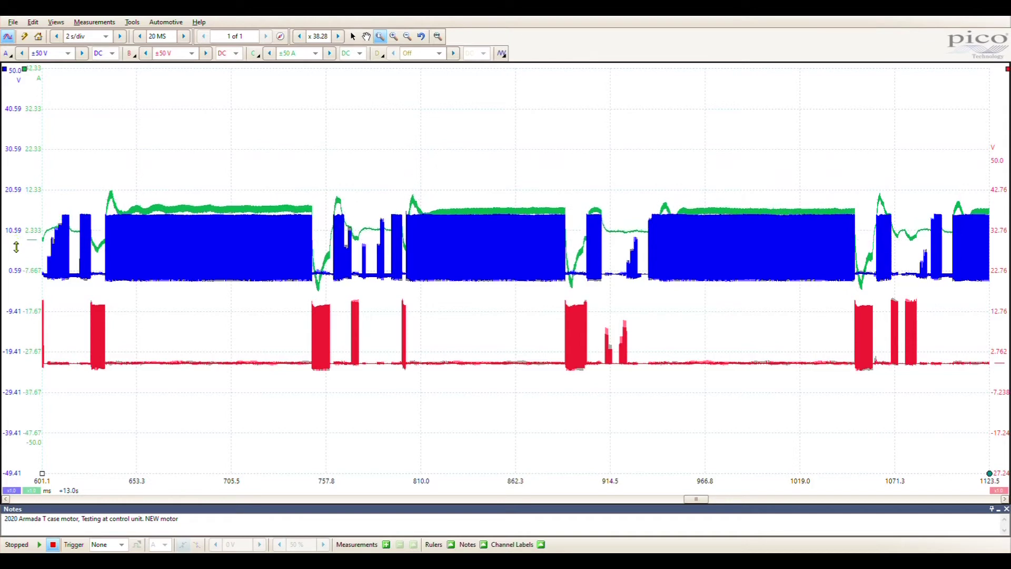
left_click_drag(196, 484, 207, 485)
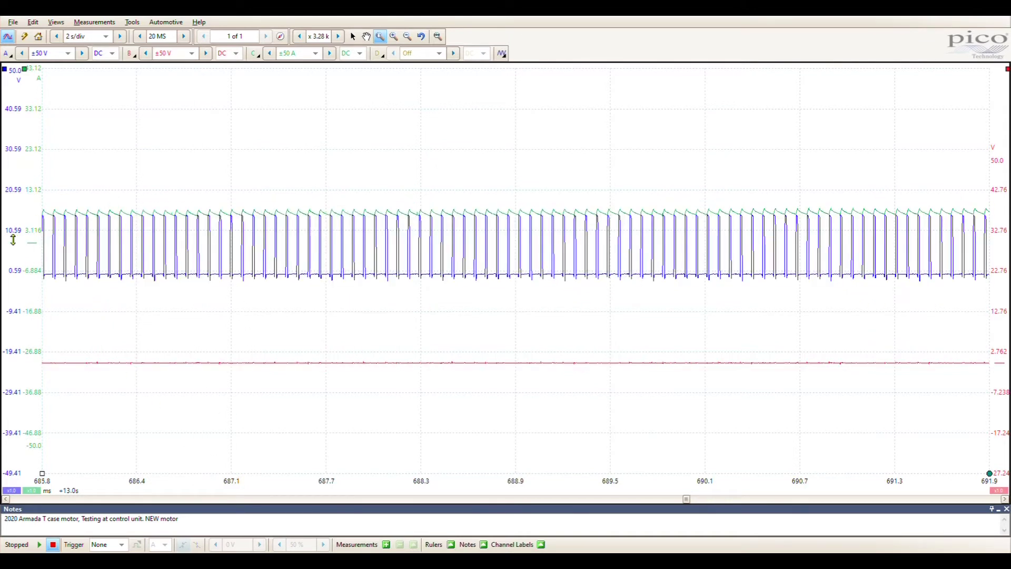
left_click_drag(14, 237, 4, 246)
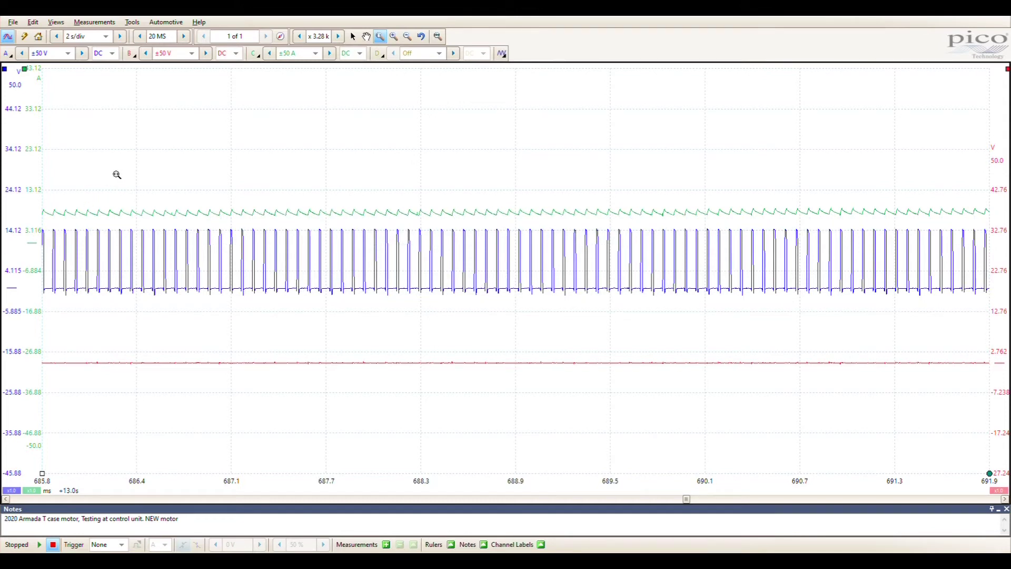
left_click_drag(117, 174, 353, 329)
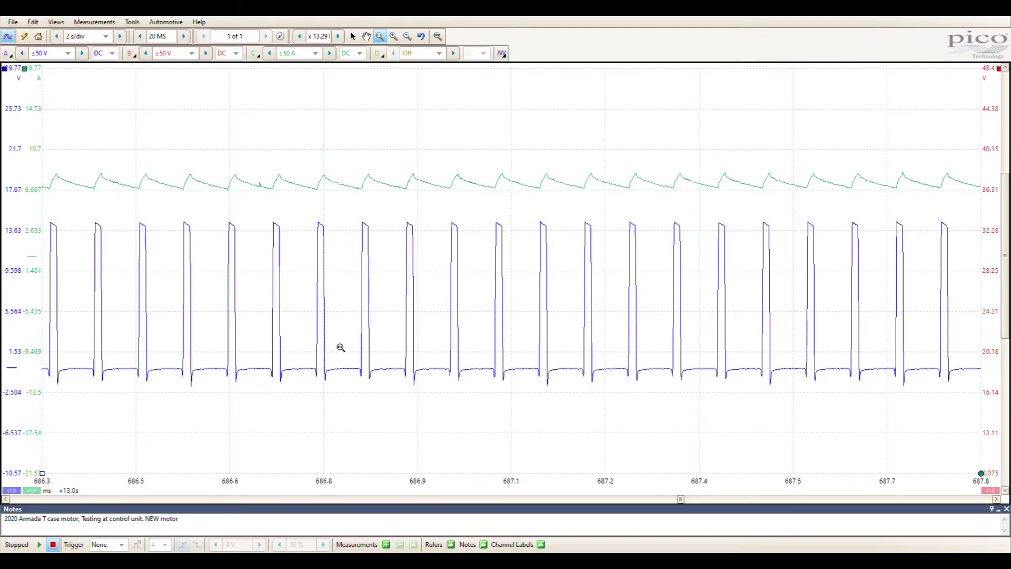
mouse_move(34, 276)
left_mouse_down()
mouse_move(37, 262)
mouse_move(24, 316)
left_mouse_up()
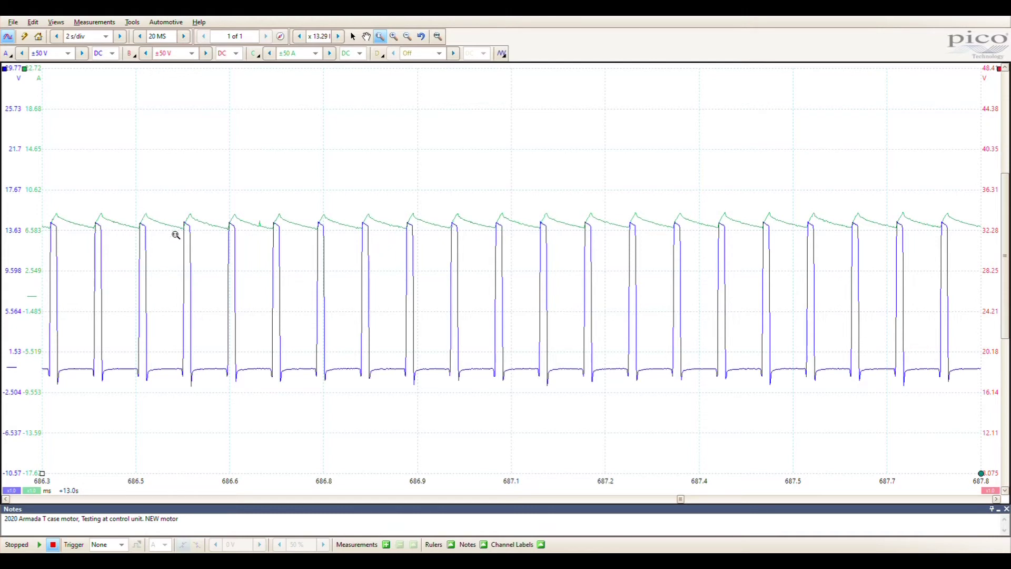
left_click(423, 37)
left_click(423, 38)
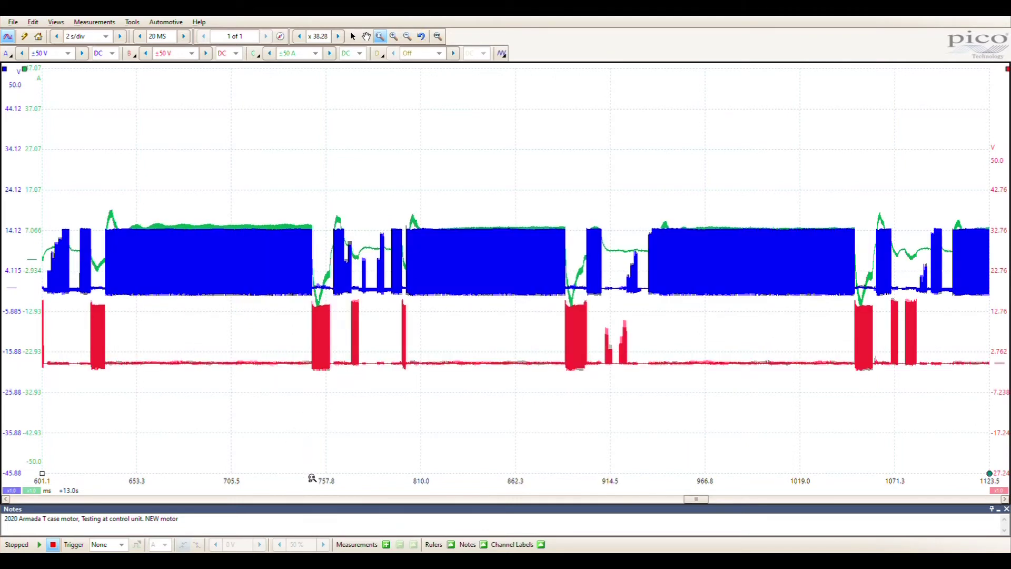
Step: Inspect the falling current against the first red pulses near 13.75 s, raising the red trace towards the current trace
left_click_drag(340, 479, 300, 459)
left_click_drag(331, 489, 404, 479)
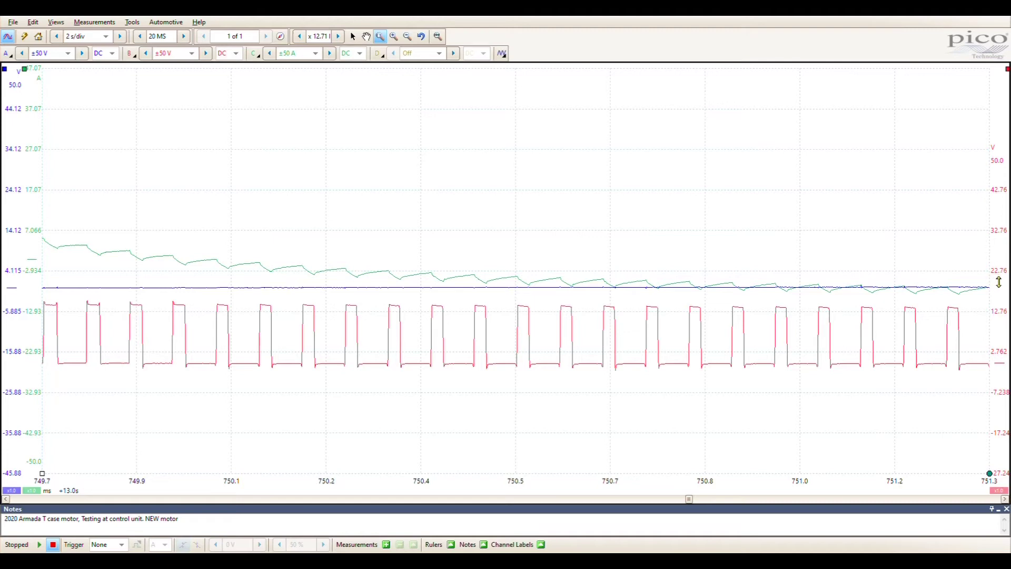
mouse_move(999, 282)
left_mouse_down()
mouse_move(1002, 242)
mouse_move(999, 250)
left_mouse_up()
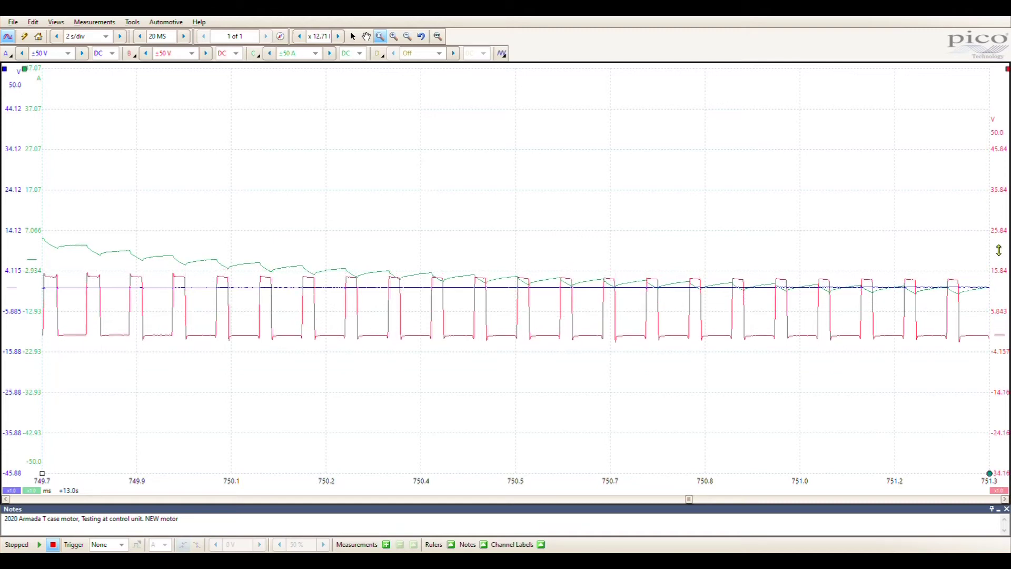
left_click(422, 36)
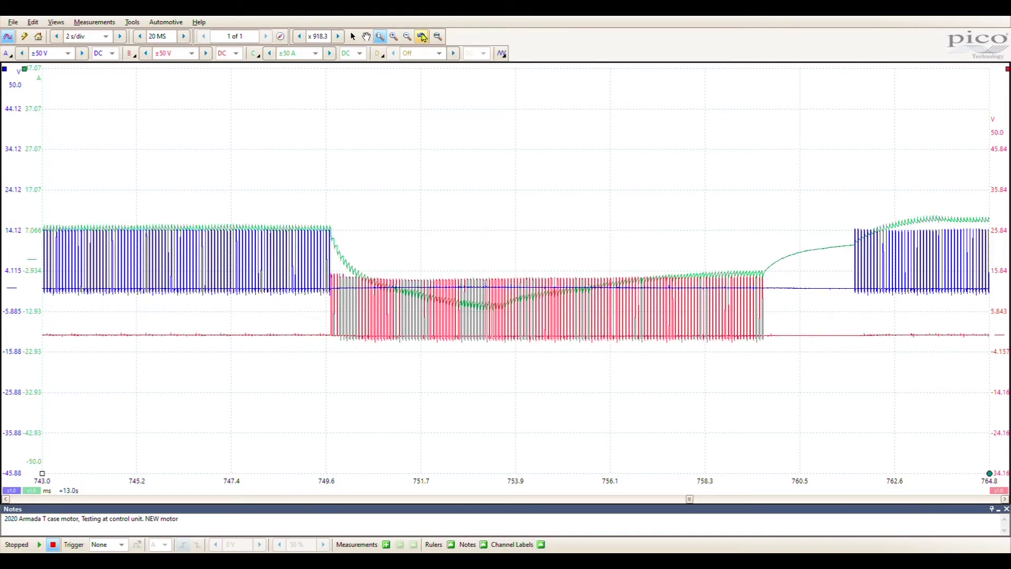
left_click(422, 36)
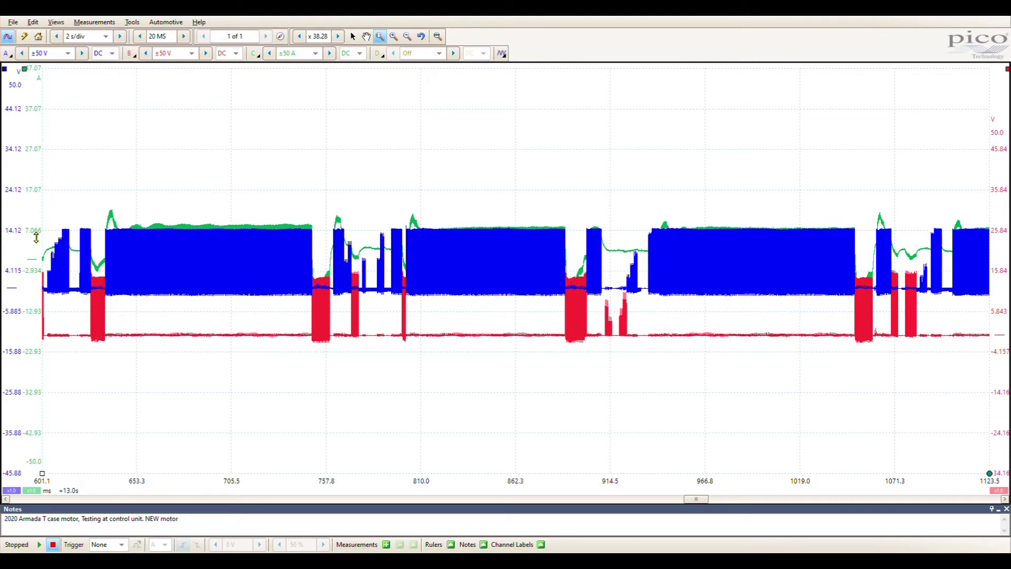
Step: Separate the current and red traces vertically, examine the red pulses near 13.753 s, and return to the full capture
left_click_drag(35, 237, 38, 218)
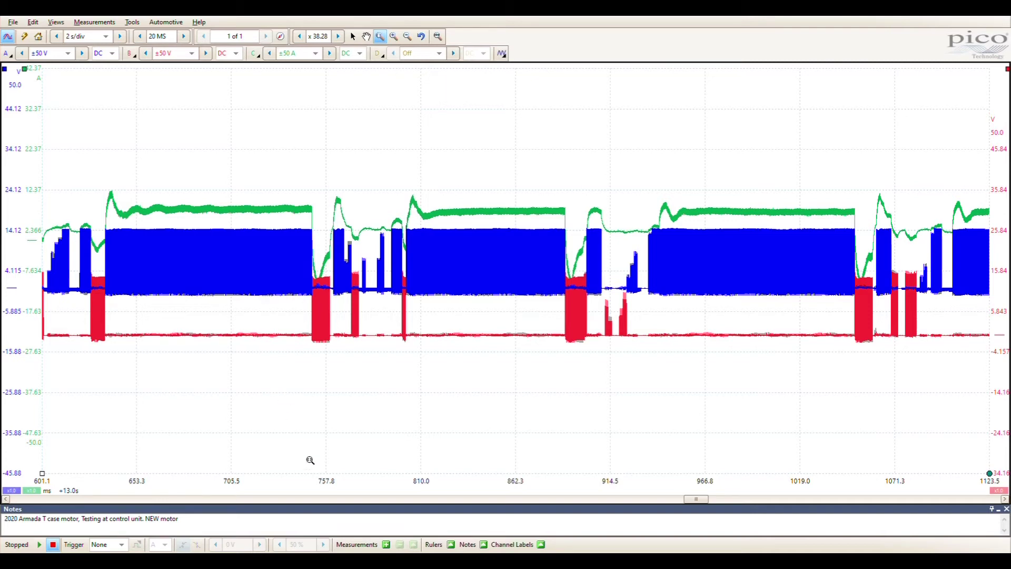
left_click_drag(315, 479, 336, 477)
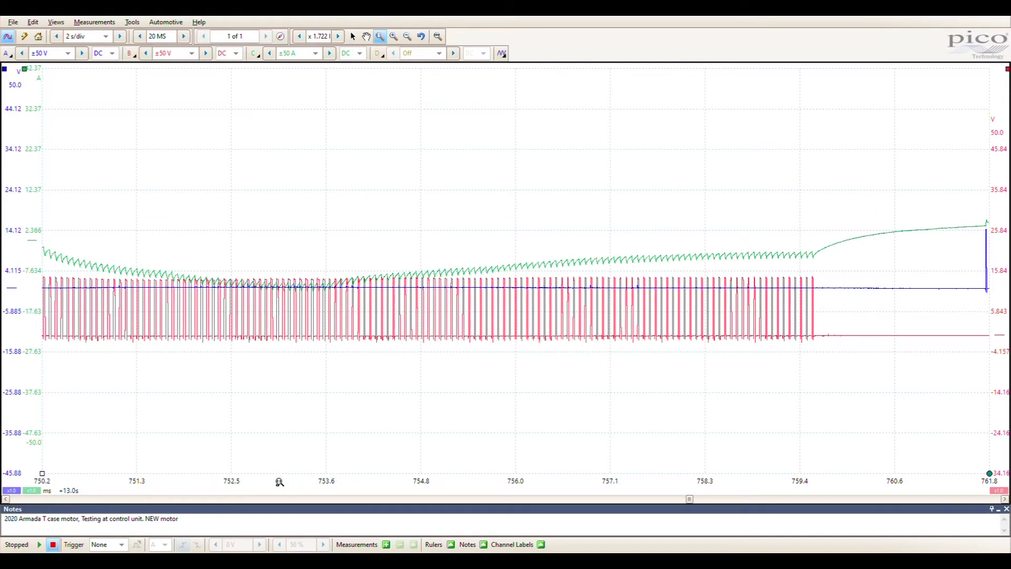
left_click_drag(277, 478, 336, 474)
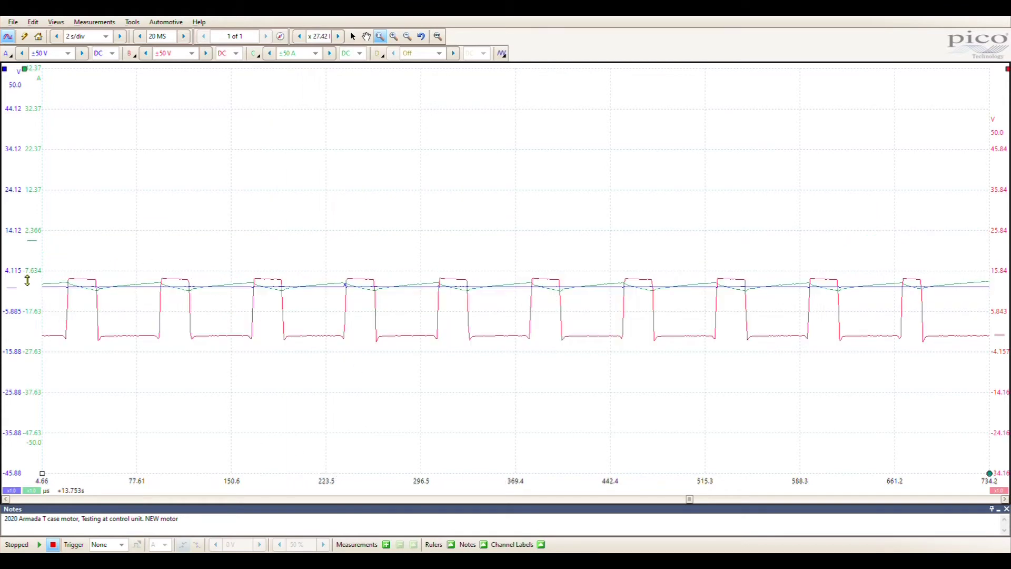
left_click_drag(1002, 274, 1003, 292)
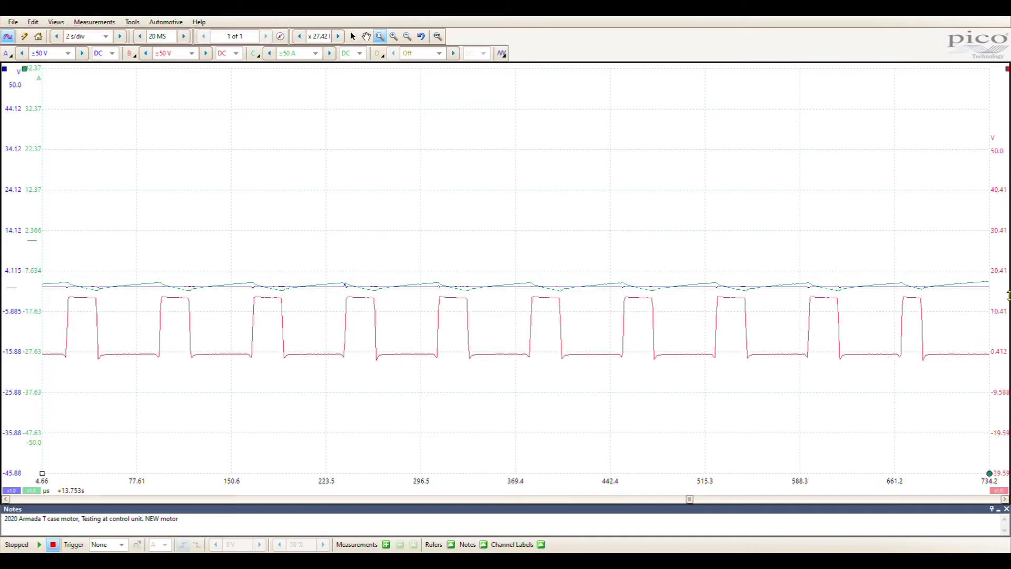
left_click(423, 36)
left_click(423, 36)
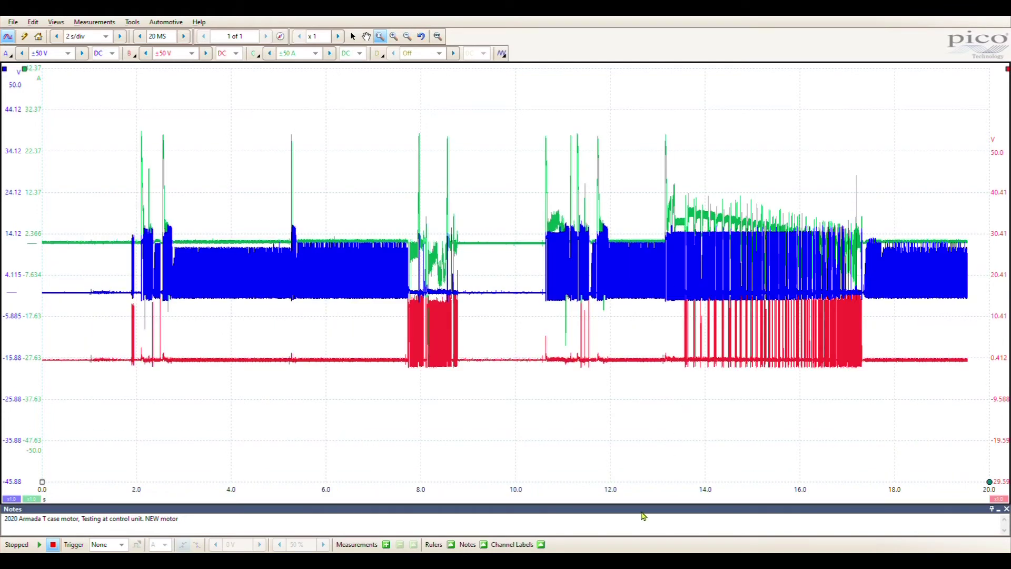
Step: Examine the blue pulses and current rise near 13.15 s, and view the alternating pulses from about 14.9 to 15.9 s
left_click_drag(648, 483, 694, 482)
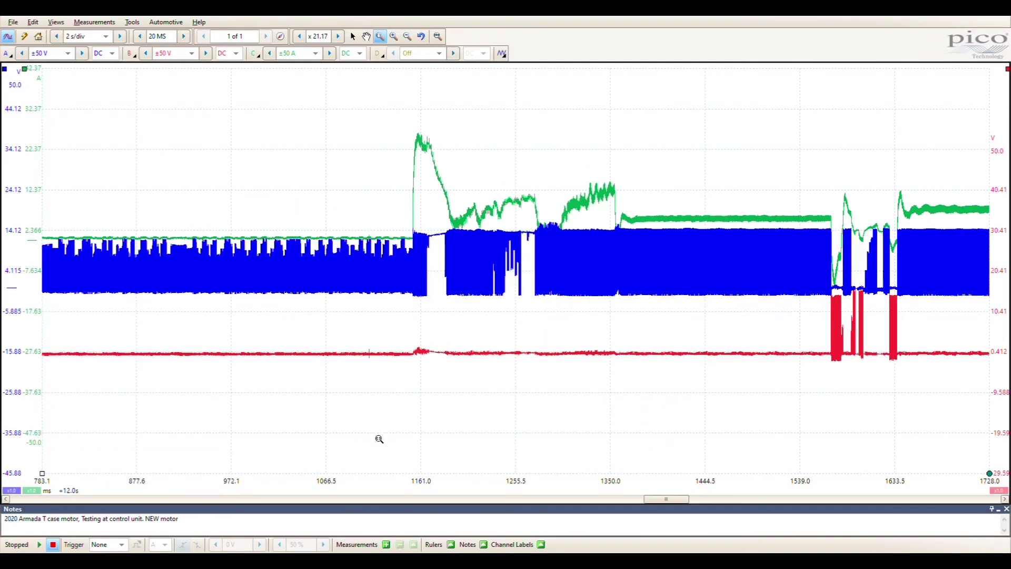
left_click_drag(394, 473, 490, 480)
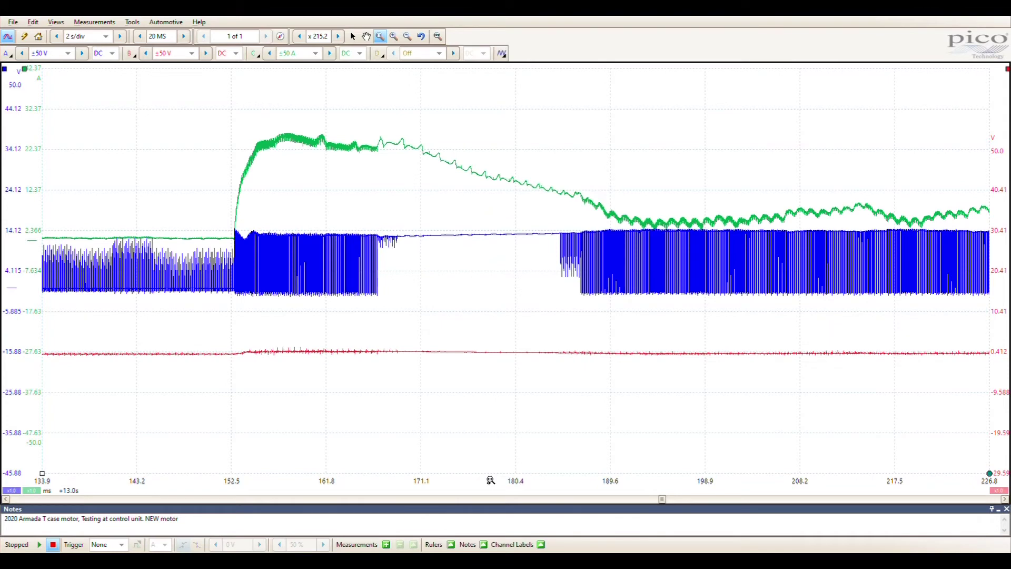
left_click_drag(236, 479, 283, 470)
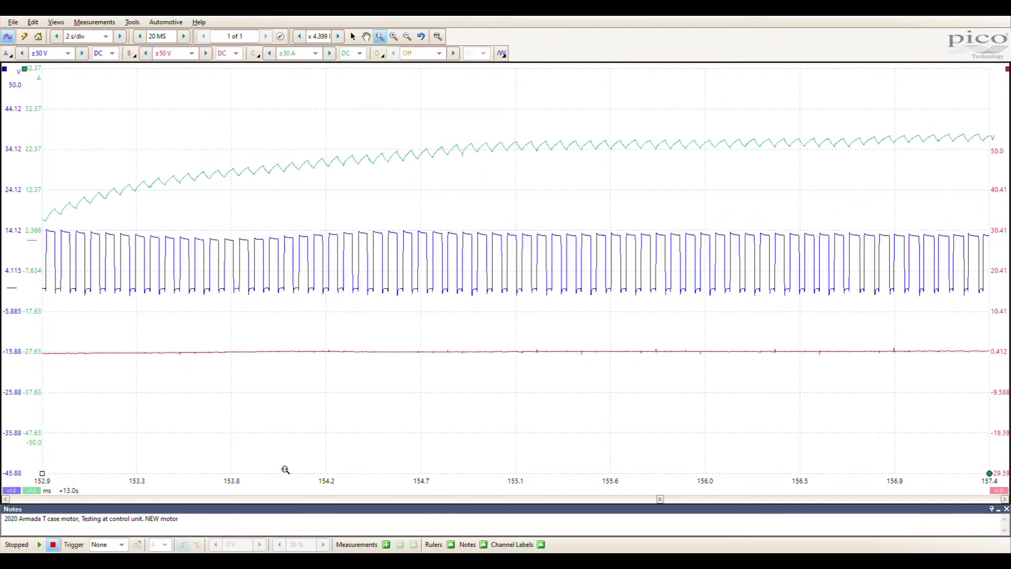
left_click(422, 37)
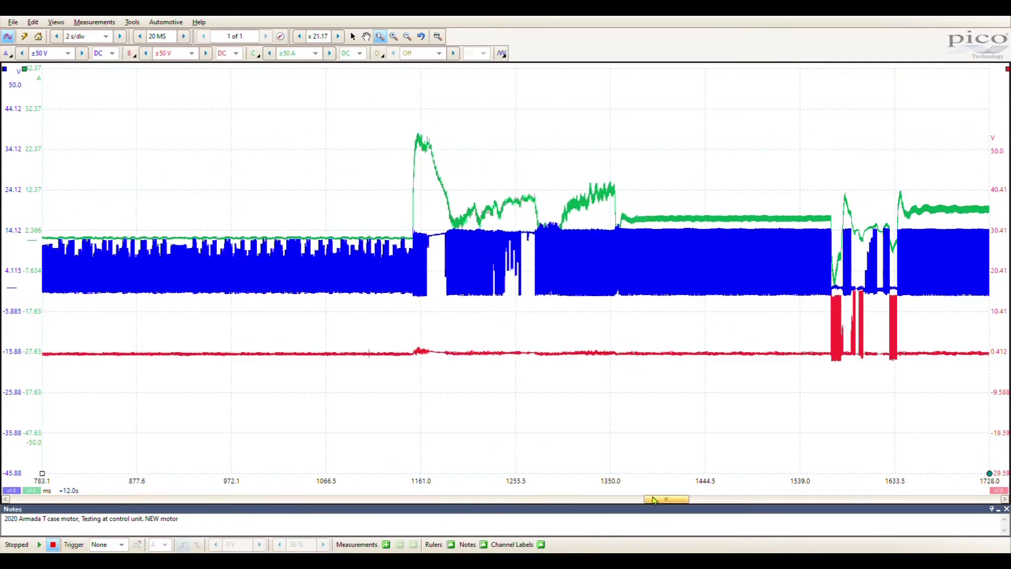
left_click_drag(651, 500, 762, 493)
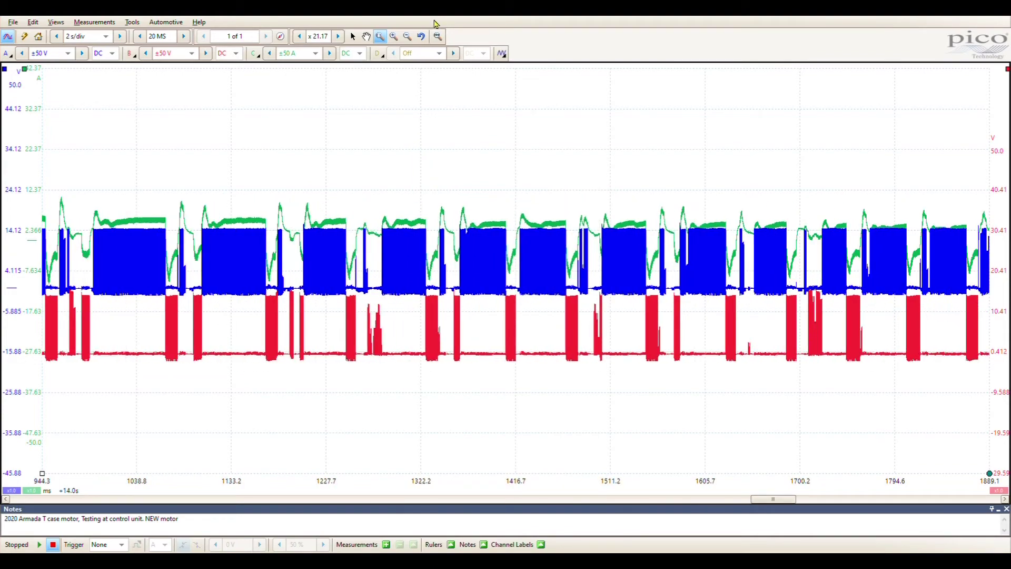
left_click(437, 36)
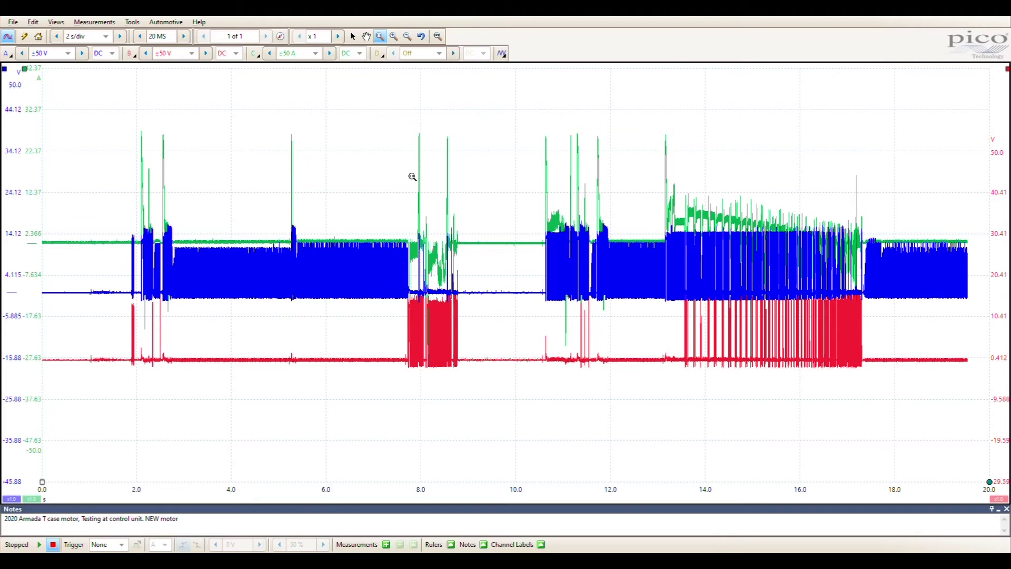
Step: Examine the current peak near 7.95 s, raising the blue trace to compare its pulses with the current, and restore the full capture
left_click_drag(401, 121, 441, 266)
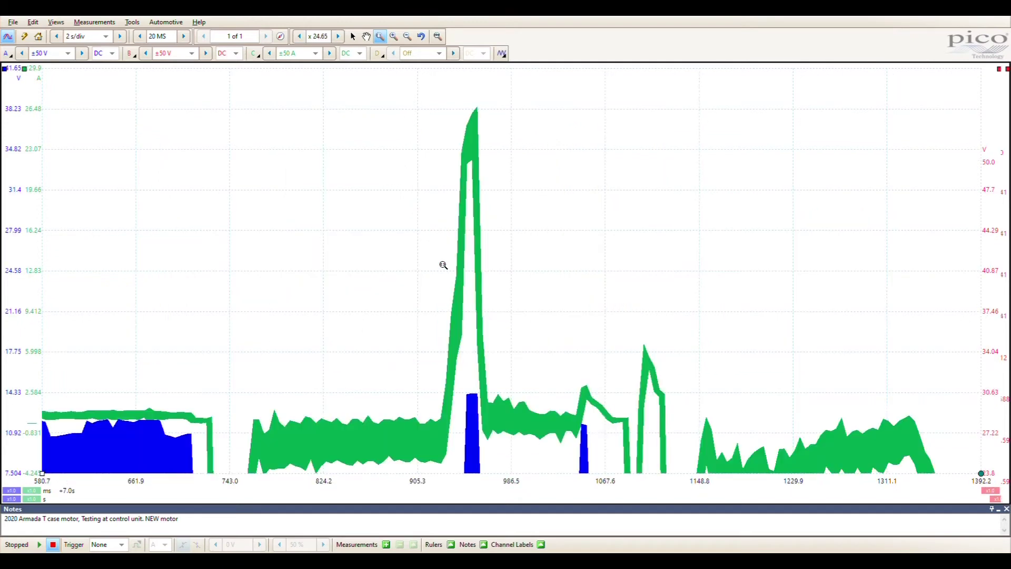
left_click_drag(424, 480, 514, 481)
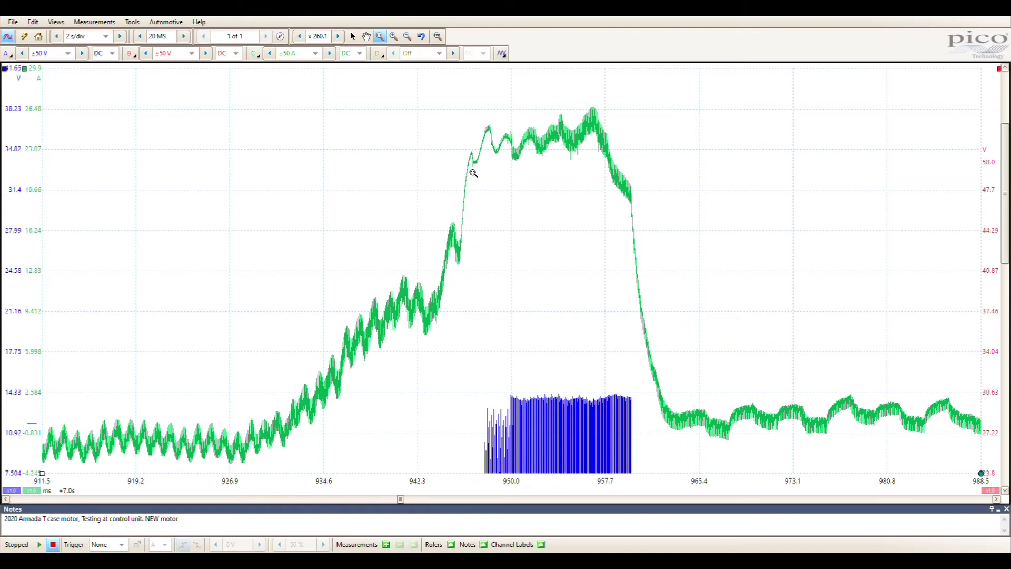
left_click_drag(402, 477, 510, 479)
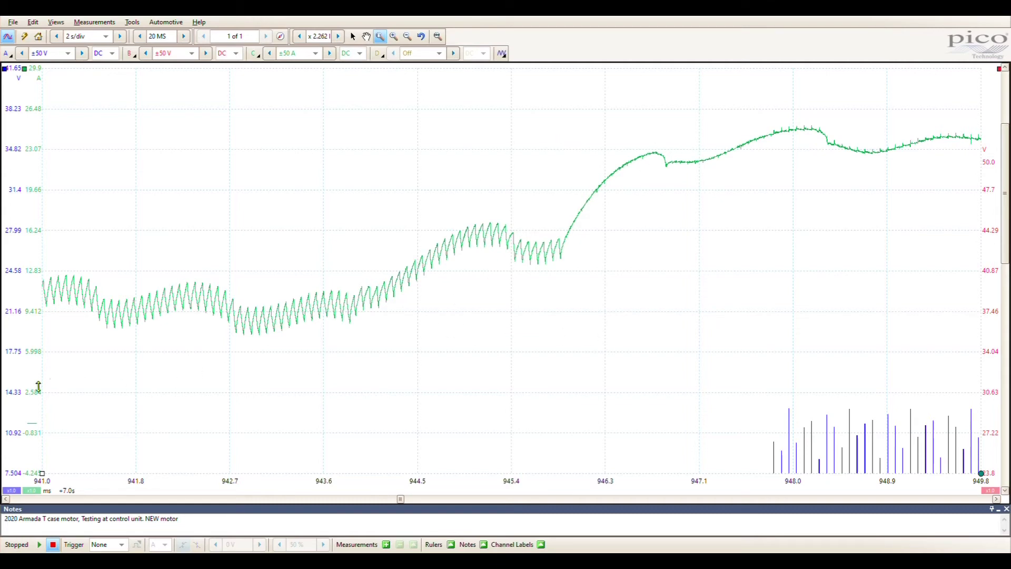
left_click_drag(22, 395, 31, 167)
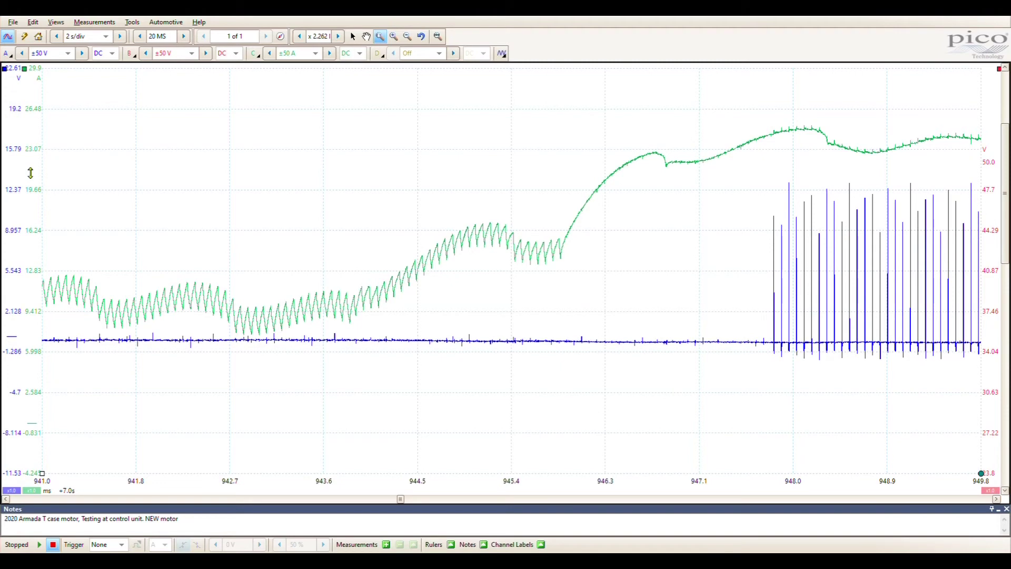
left_click(422, 38)
left_click(422, 38)
left_click(421, 37)
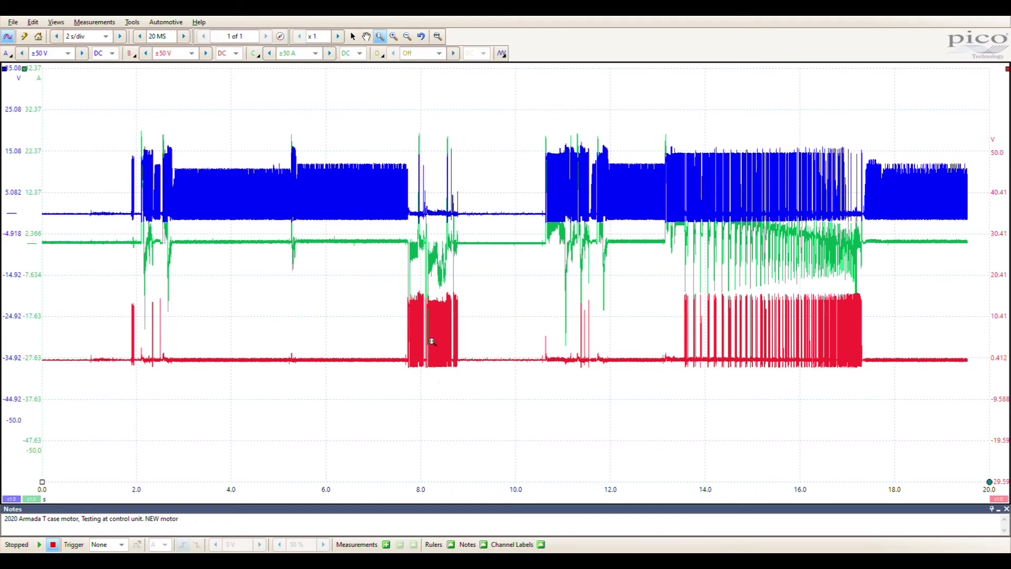
Step: Inspect the steady green current between about 5.7 and 6.7 s up close, and return to the full capture
left_click_drag(314, 494, 369, 66)
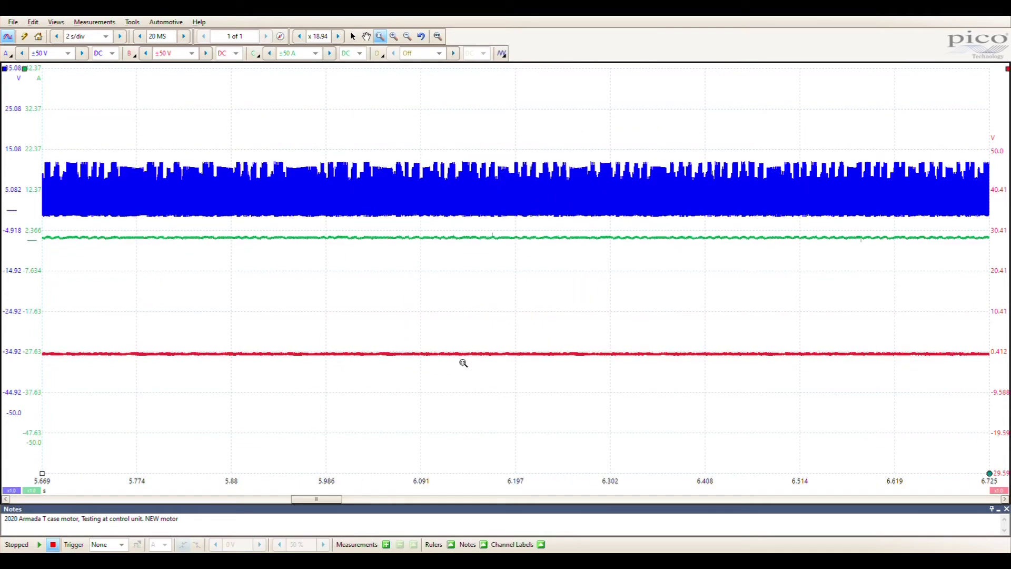
left_click_drag(485, 264, 584, 222)
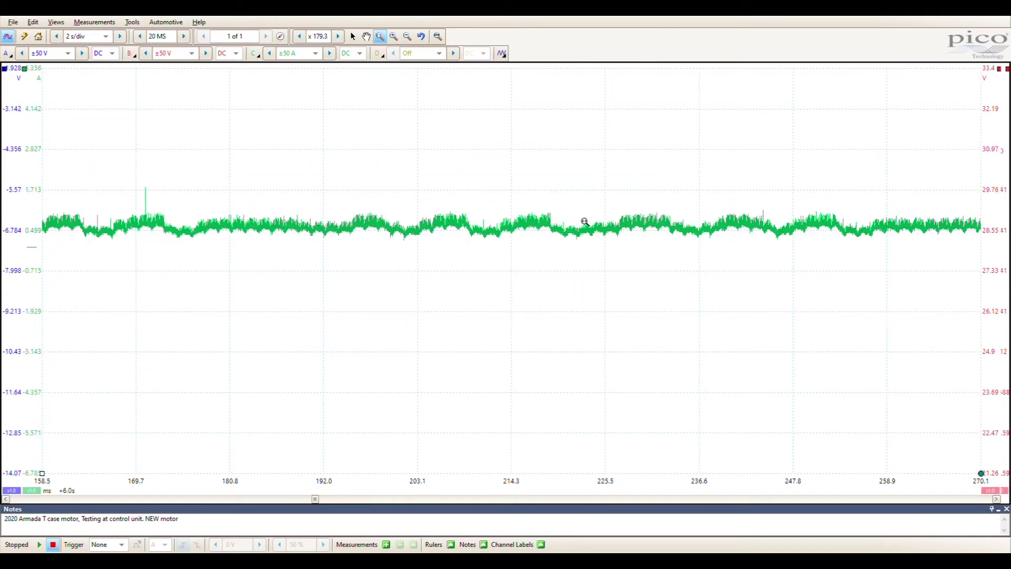
left_click(421, 36)
left_click(422, 36)
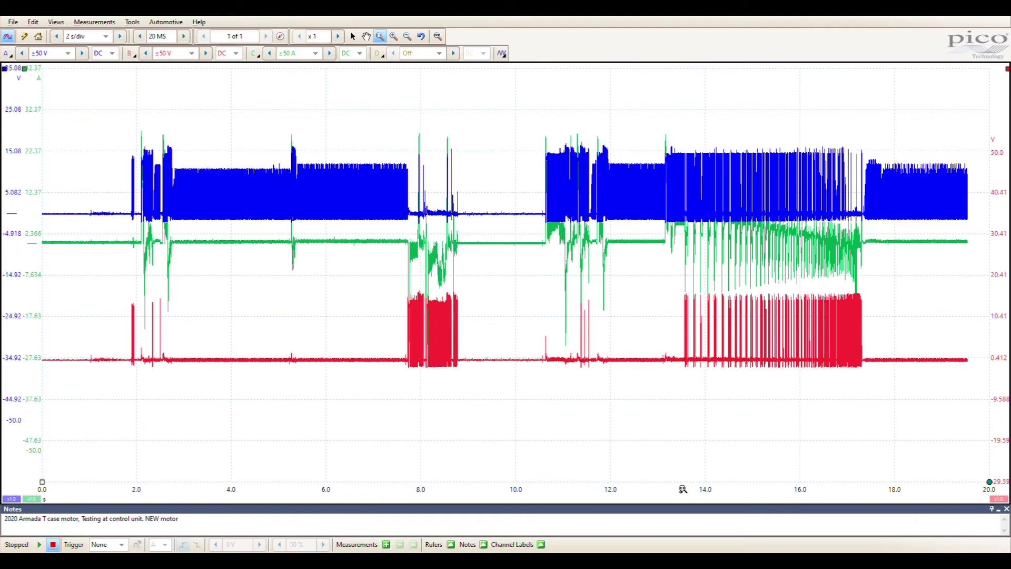
Step: Magnify the alternating blue and red pulses from about 13.5 to 14.2 s to examine their details
left_click_drag(679, 489, 717, 487)
left_click_drag(525, 483, 614, 483)
left_click_drag(404, 220, 498, 297)
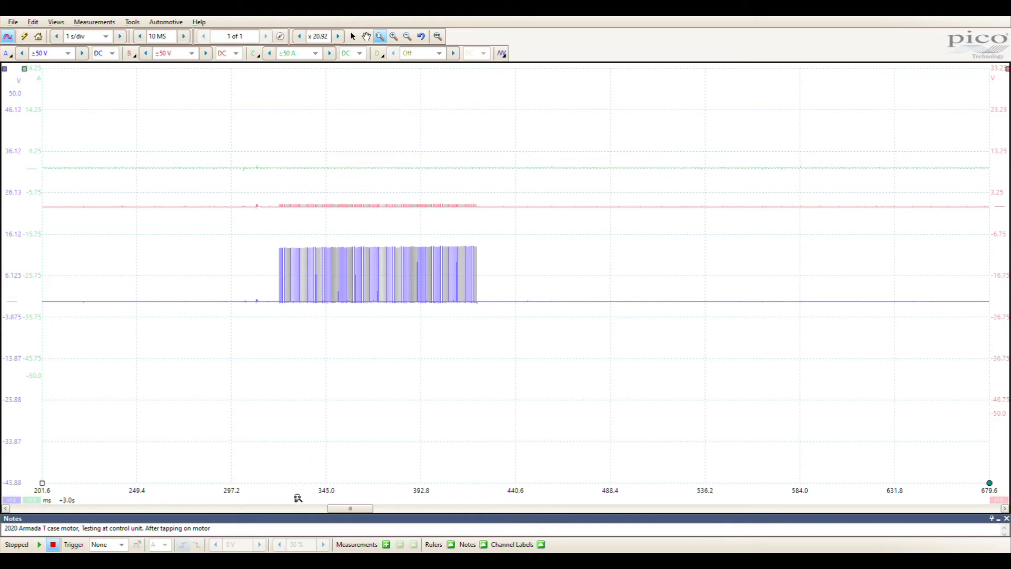
Step: Examine the burst of blue pulses from about 3.32 to 3.37 s at two levels of magnification
left_click_drag(295, 496, 385, 498)
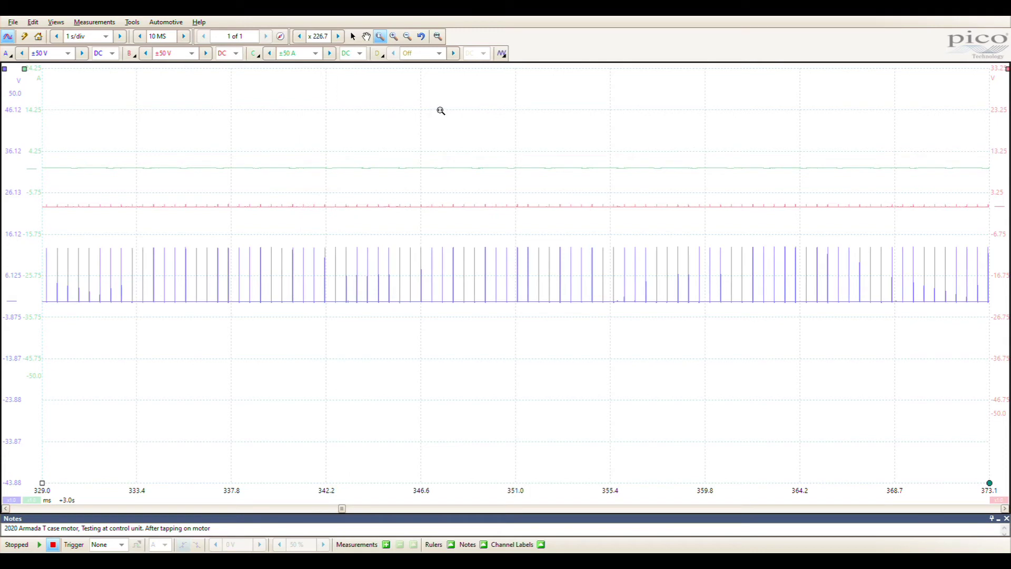
left_click(422, 38)
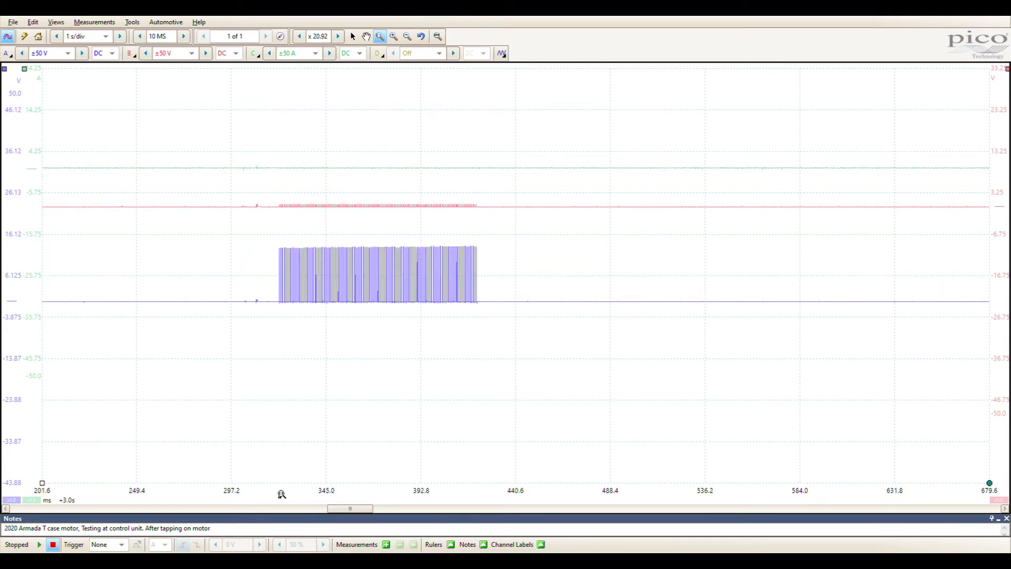
left_click_drag(278, 487, 313, 482)
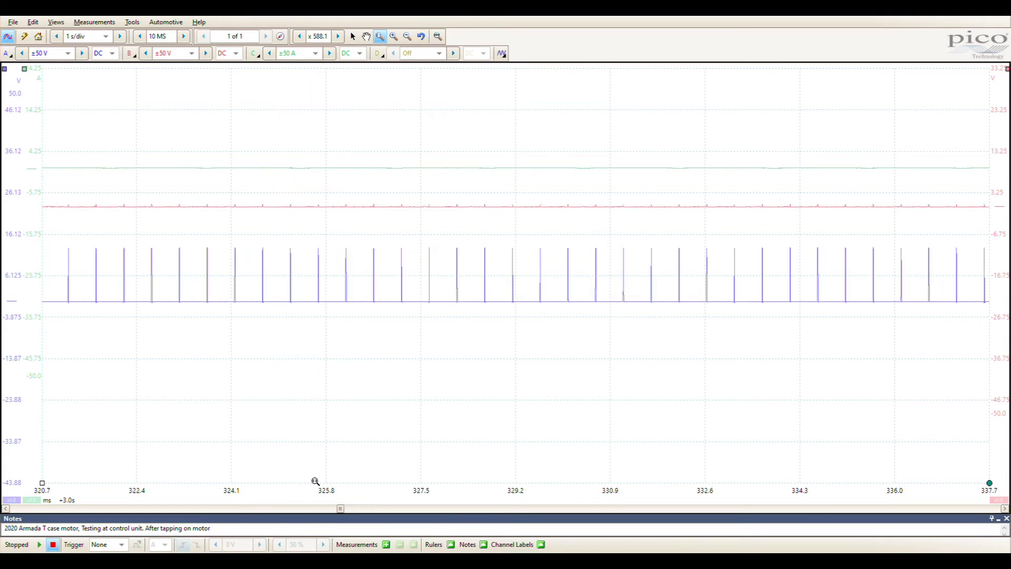
left_click(422, 36)
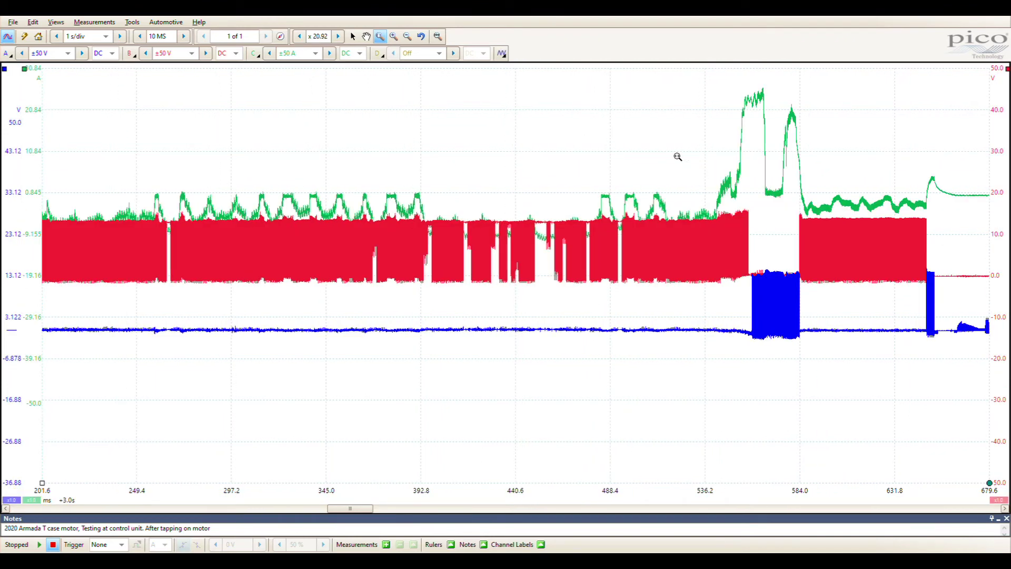
Step: Restore the full capture and inspect the short blue and red pulse bursts near 1.9 s up close
left_click(437, 36)
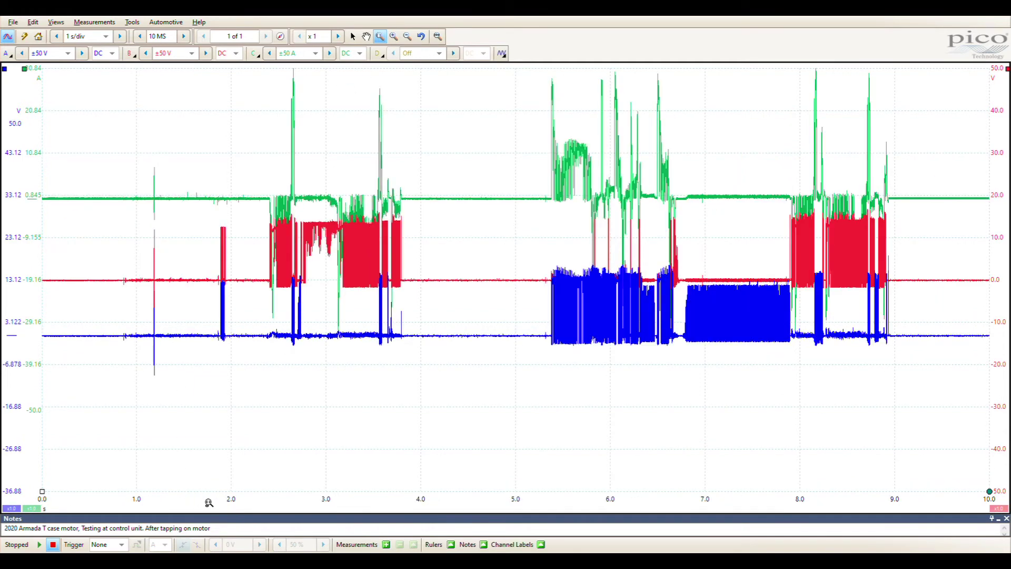
left_click_drag(206, 499, 234, 498)
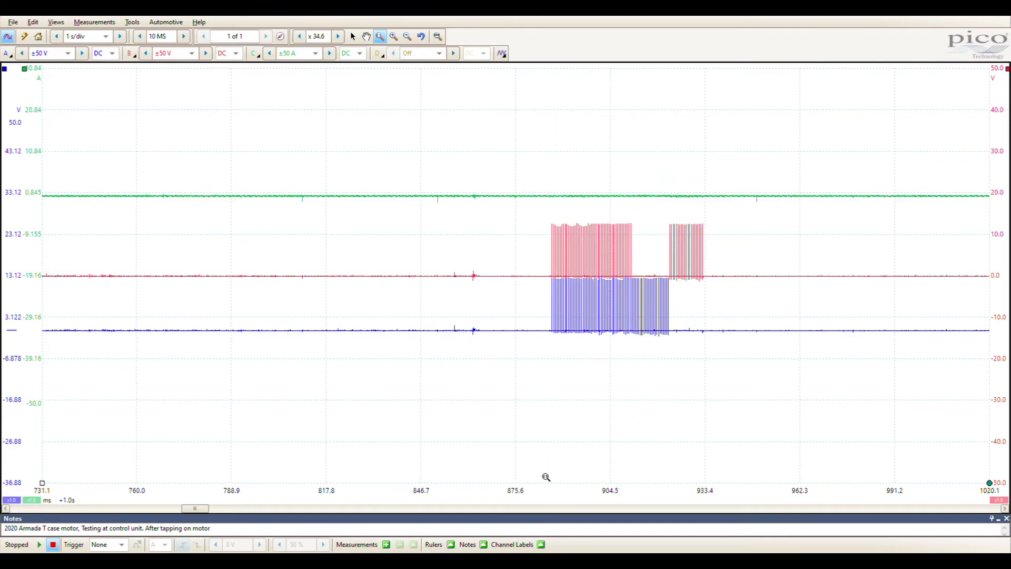
left_click_drag(532, 490, 731, 490)
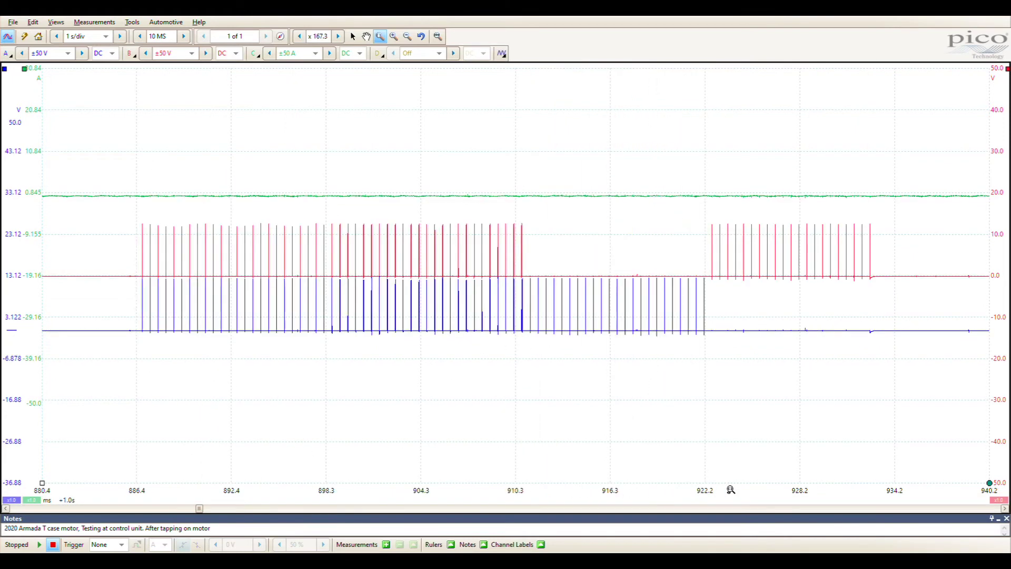
left_click(422, 37)
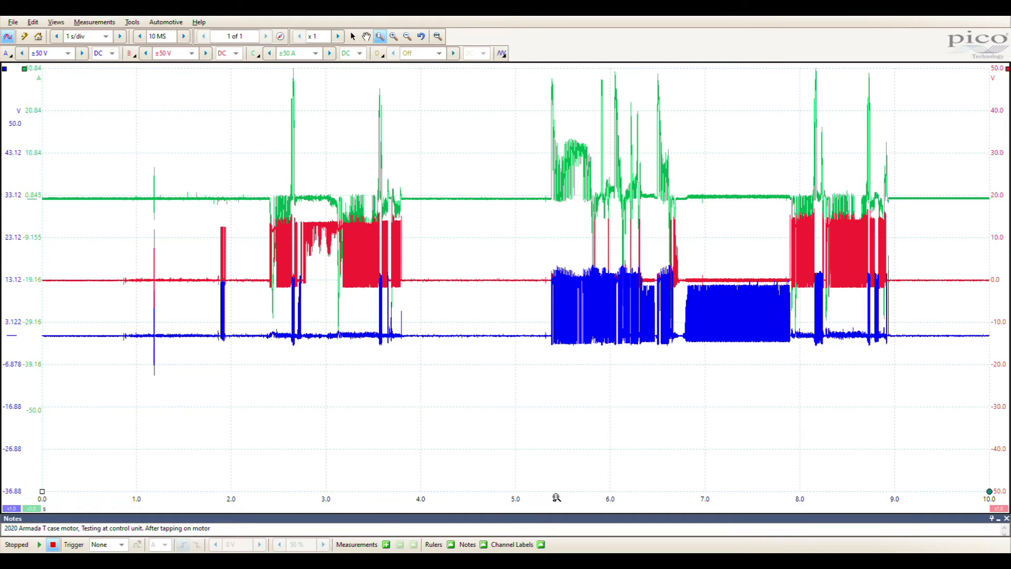
Step: Magnify the current humps and blue pulses from about 5.475 to 5.480 s, raising the blue trace toward the current
left_click_drag(554, 495, 593, 493)
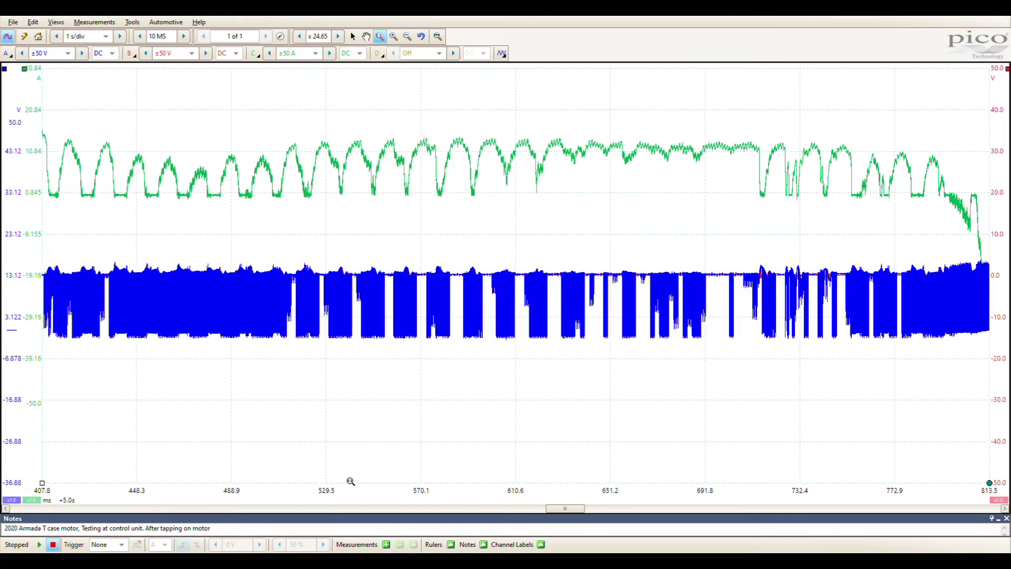
left_click_drag(188, 491, 275, 476)
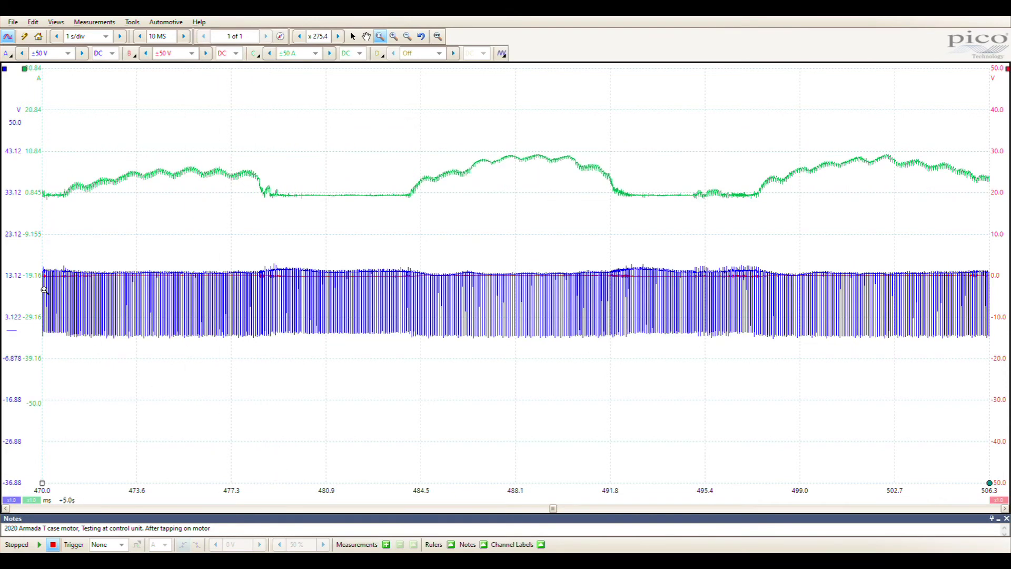
left_click_drag(9, 283, 11, 238)
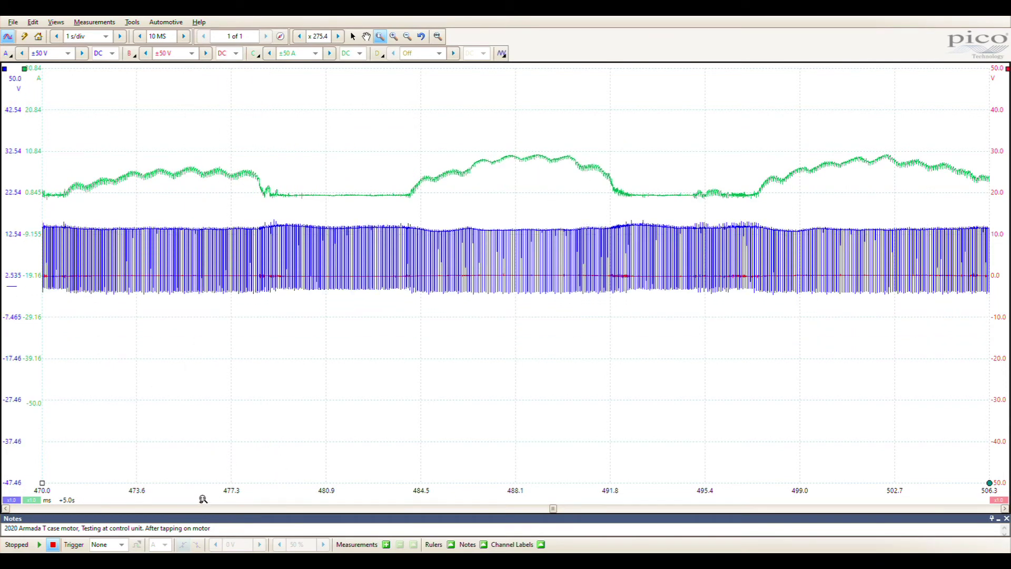
mouse_move(169, 483)
left_mouse_down()
mouse_move(240, 471)
mouse_move(271, 406)
mouse_move(298, 127)
left_mouse_up()
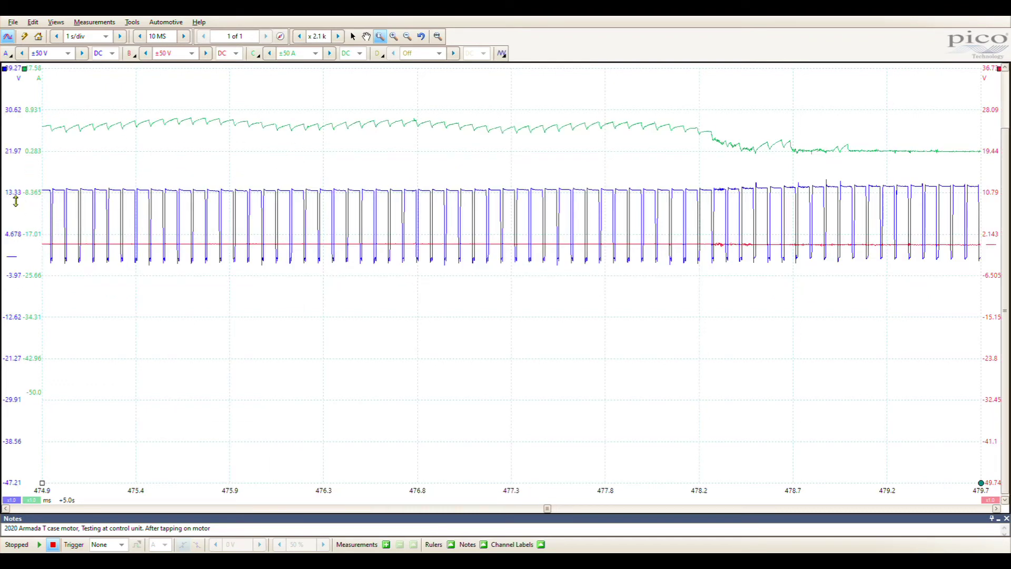
Step: Lower the red trace well below the others, and bring the blue and green traces down with the current just above the pulses
left_click_drag(989, 288, 988, 454)
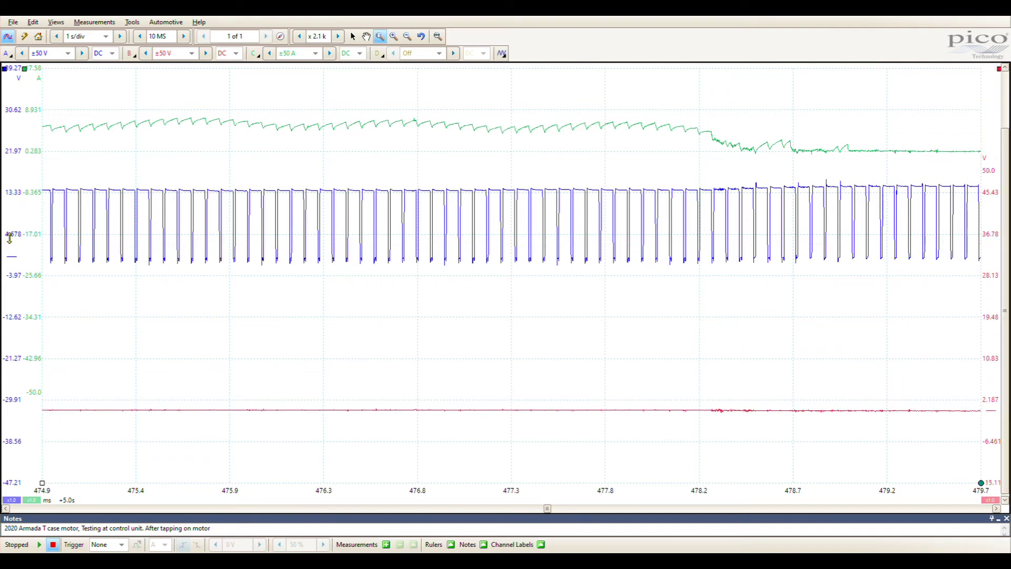
left_click_drag(12, 238, 11, 303)
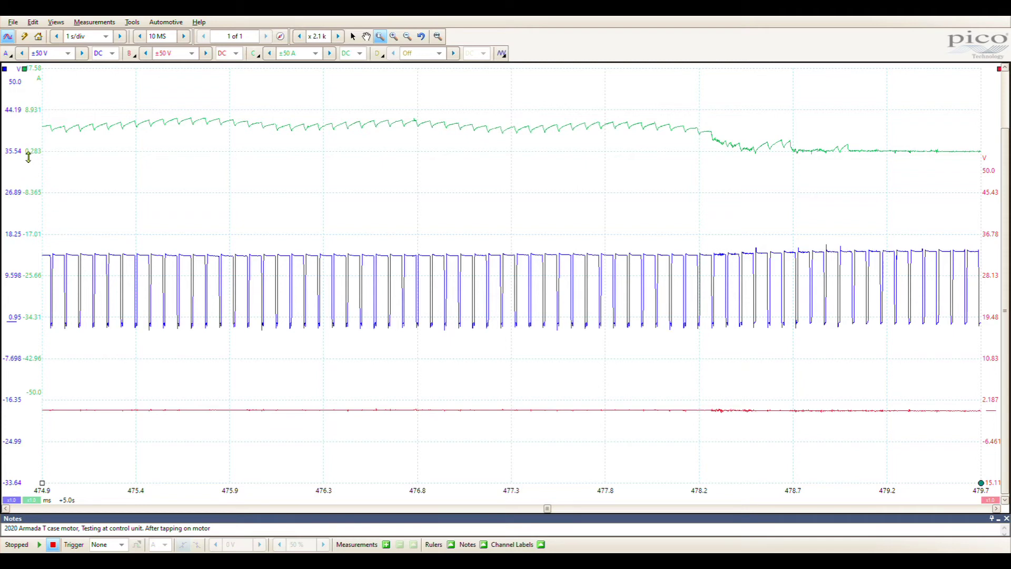
left_click_drag(31, 158, 31, 256)
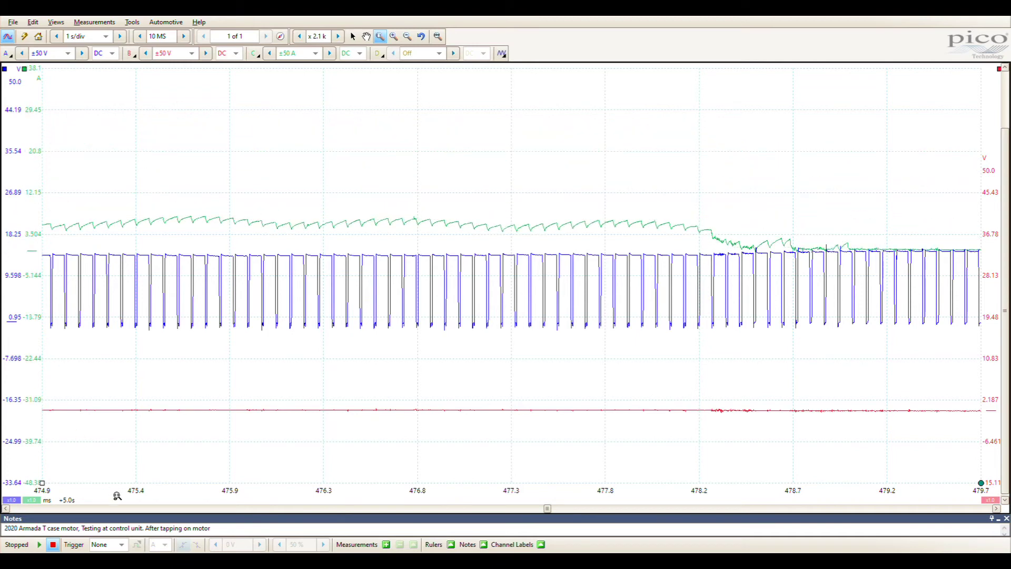
Step: Compare the current ripple with the blue pulses between about 5.475 and 5.476 s, aligning the blue trace beneath it, and view the pulses near 5.497 s
left_click_drag(113, 492, 175, 492)
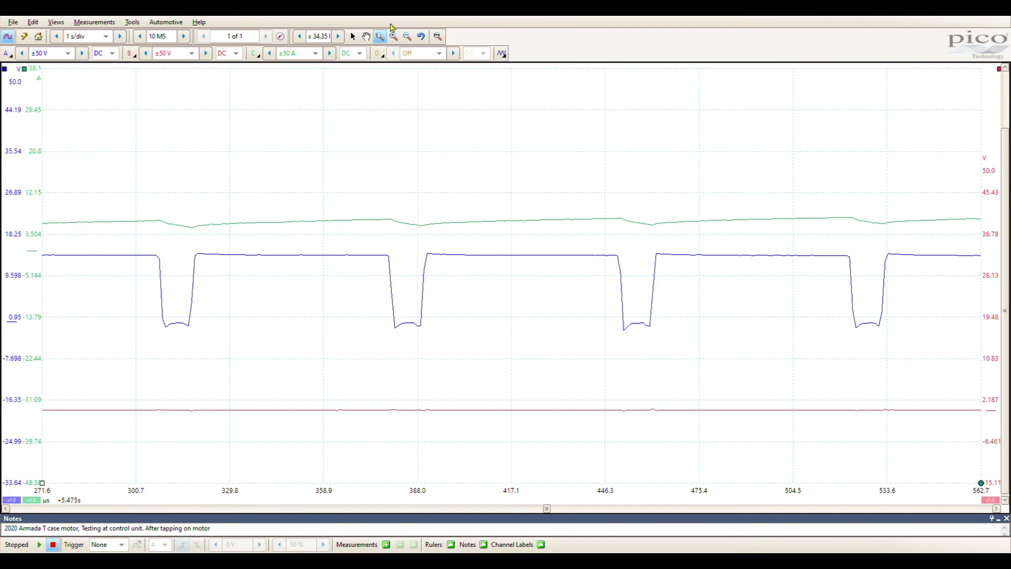
left_click(421, 36)
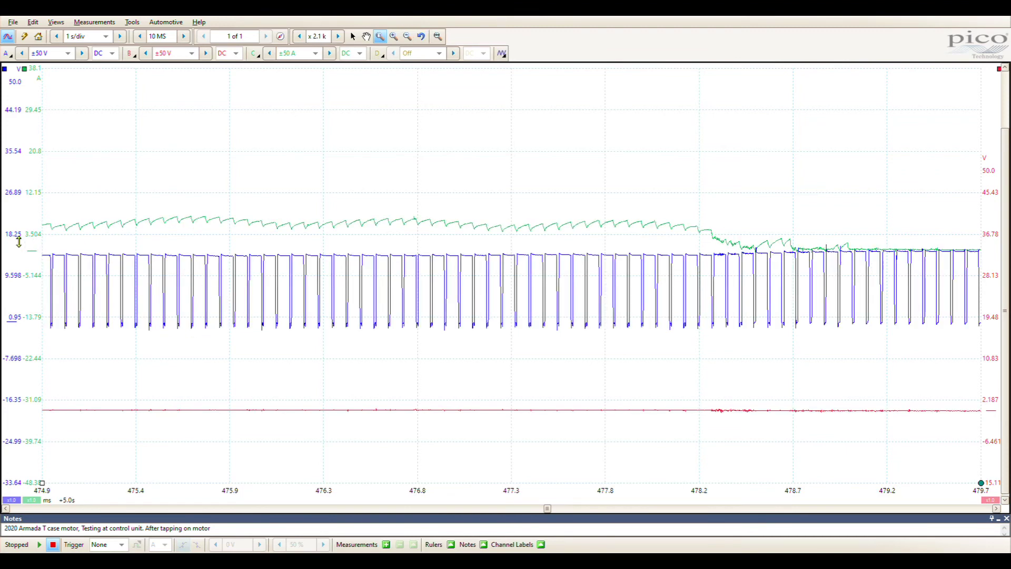
mouse_move(19, 242)
left_mouse_down()
mouse_move(23, 207)
mouse_move(21, 221)
left_mouse_up()
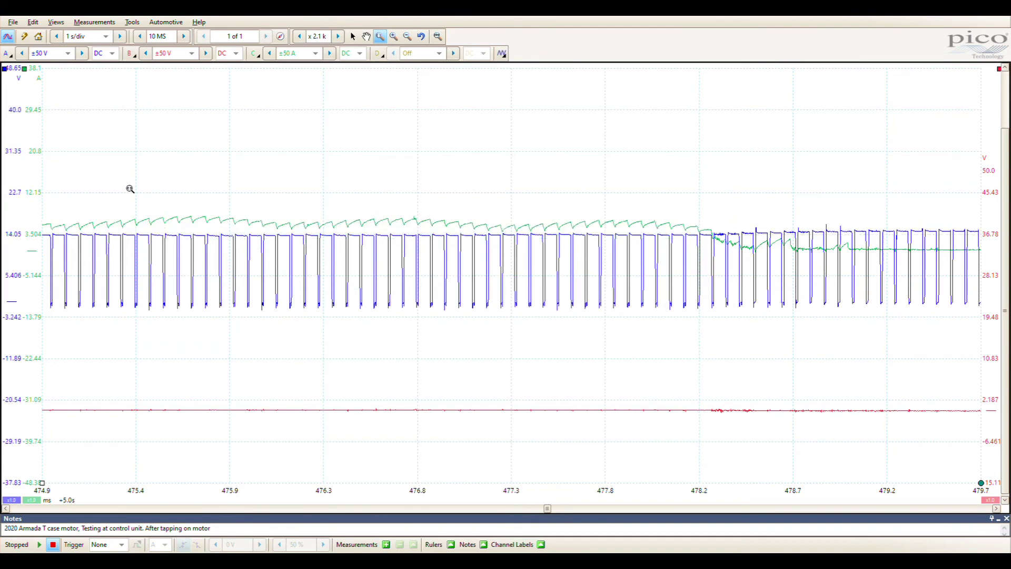
mouse_move(100, 180)
left_mouse_down()
mouse_move(279, 387)
mouse_move(307, 371)
left_mouse_up()
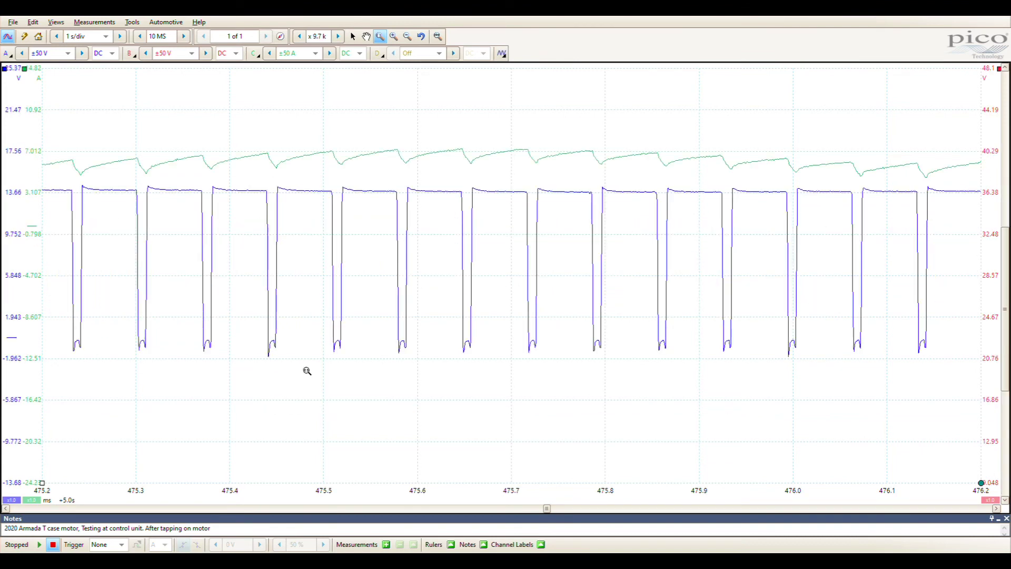
left_click_drag(19, 205, 20, 190)
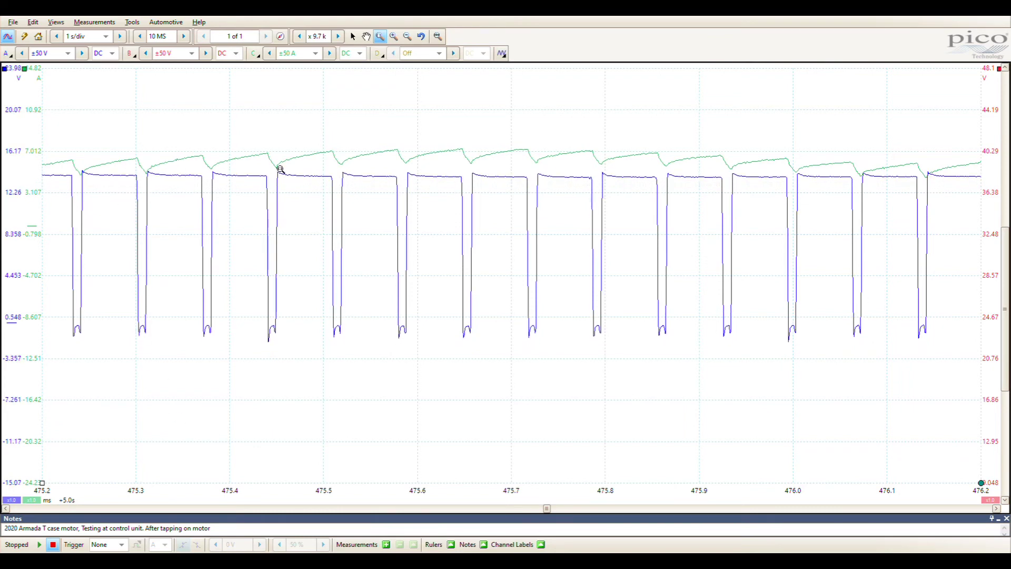
left_click(421, 37)
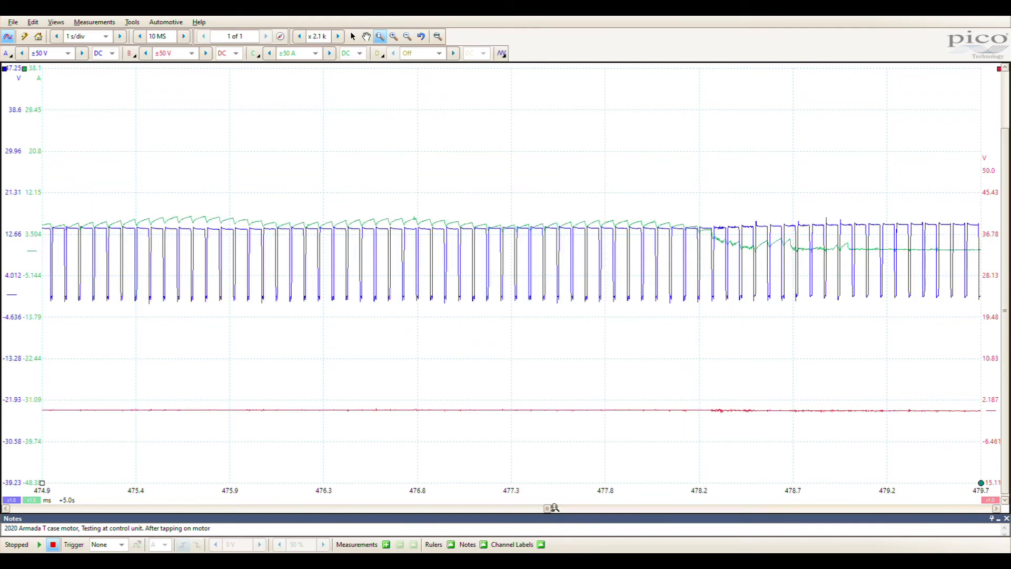
left_click_drag(547, 509, 550, 509)
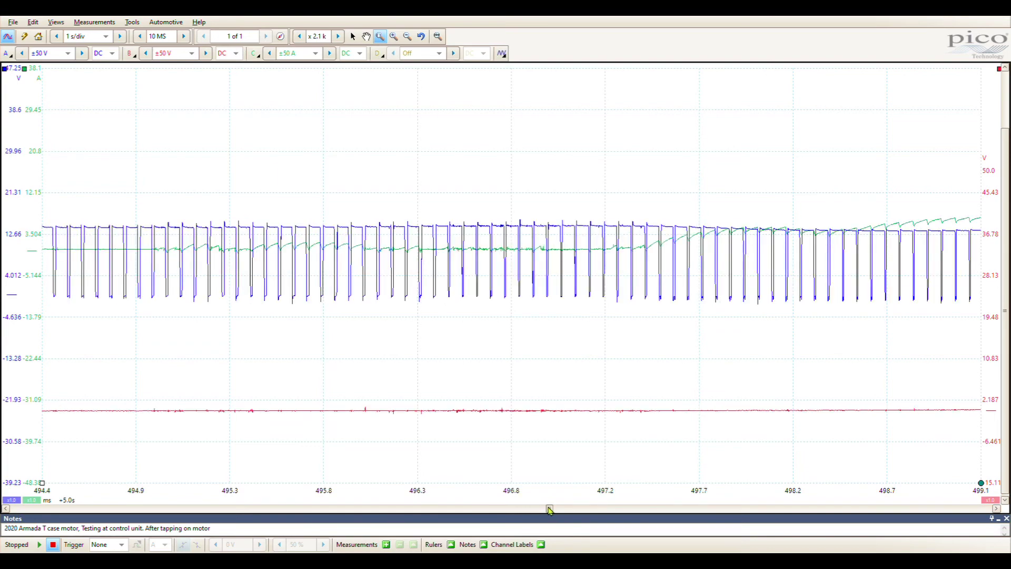
left_click(421, 37)
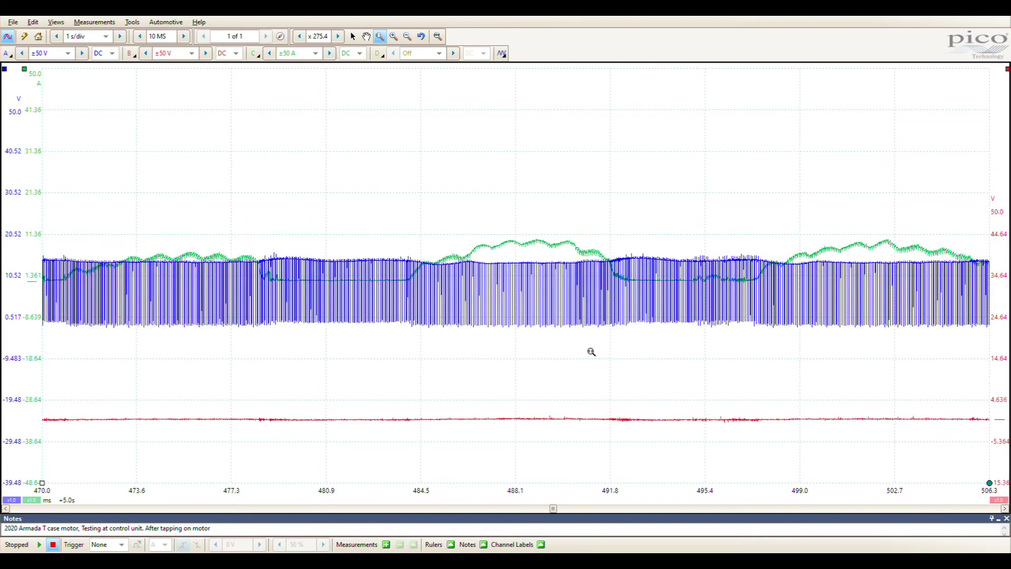
Step: Place a current ruler at about 596 mA on the flat green section near 5.480 s, and lower the blue trace beneath it
left_click_drag(263, 495, 345, 490)
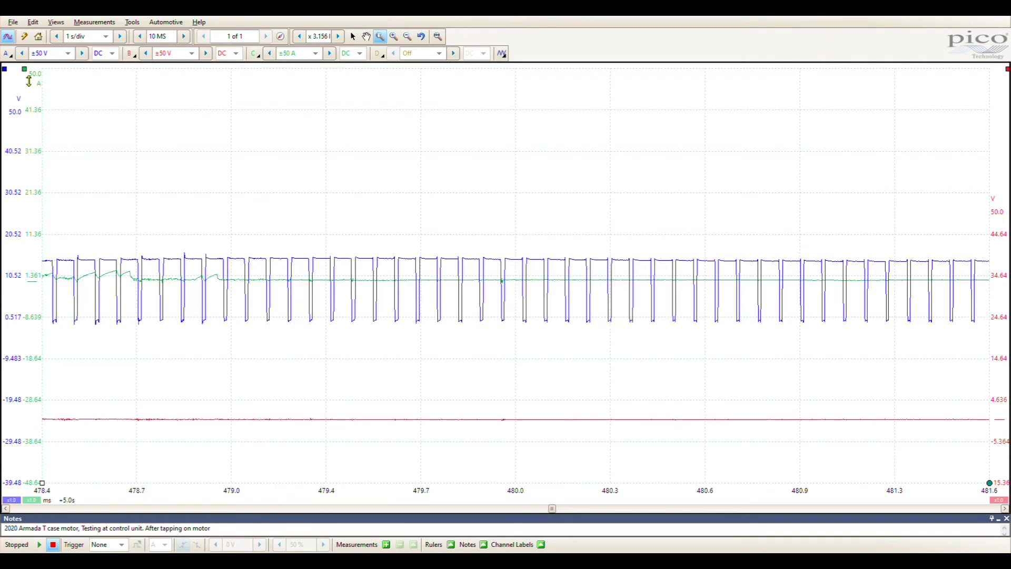
left_click_drag(24, 69, 8, 287)
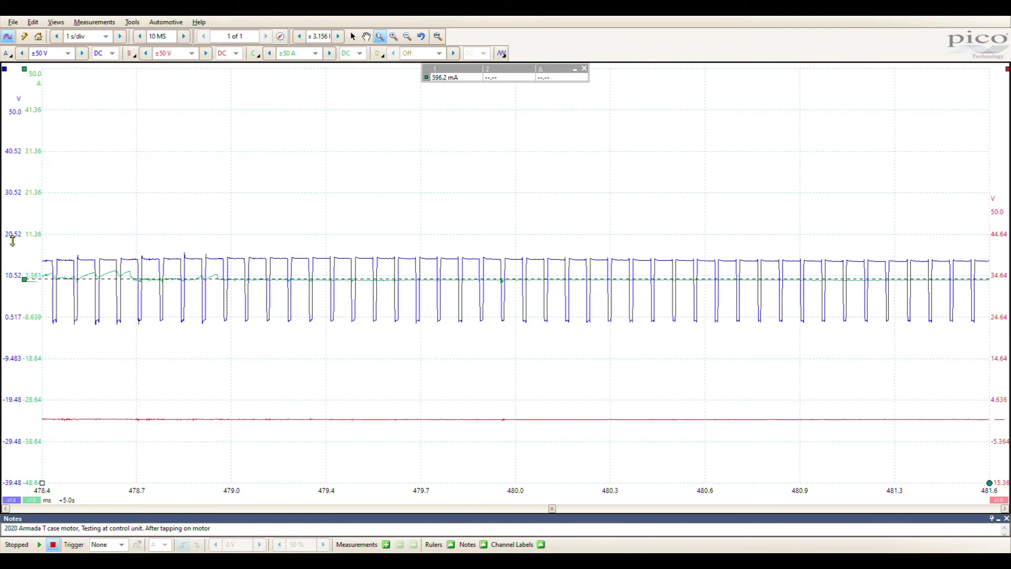
mouse_move(13, 241)
left_mouse_down()
mouse_move(12, 206)
mouse_move(2, 268)
left_mouse_up()
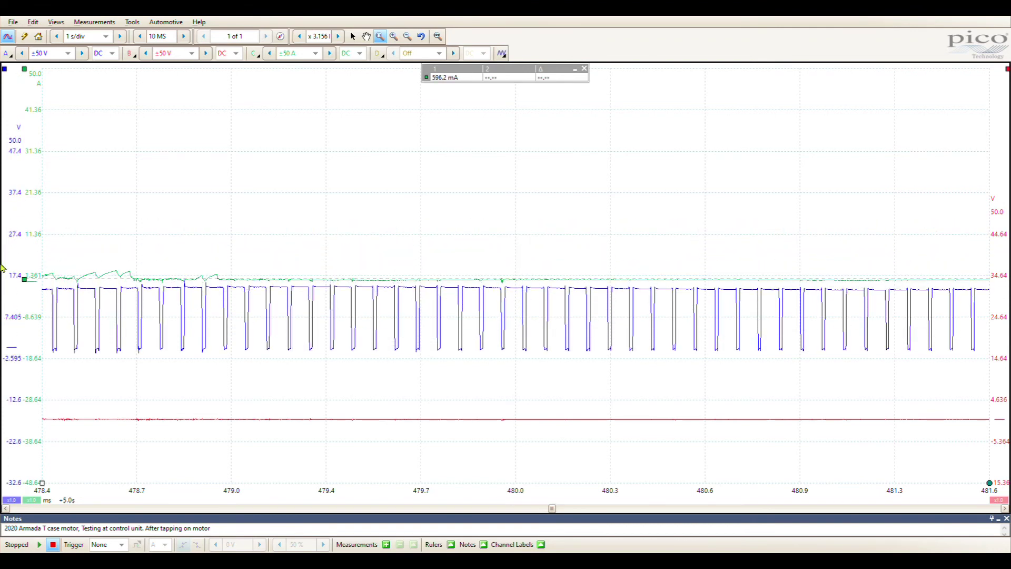
left_click(421, 36)
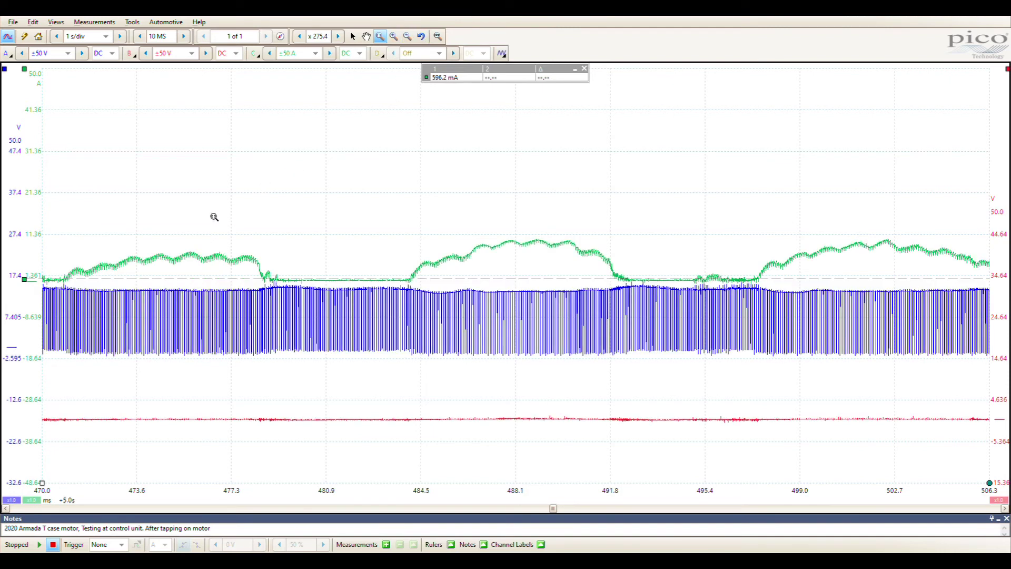
Step: Examine the current dropout from about 5.476 to 5.485 s, raising the red trace slightly, and magnify the current rise from 5.484 to 5.487 s
left_click_drag(211, 214, 421, 461)
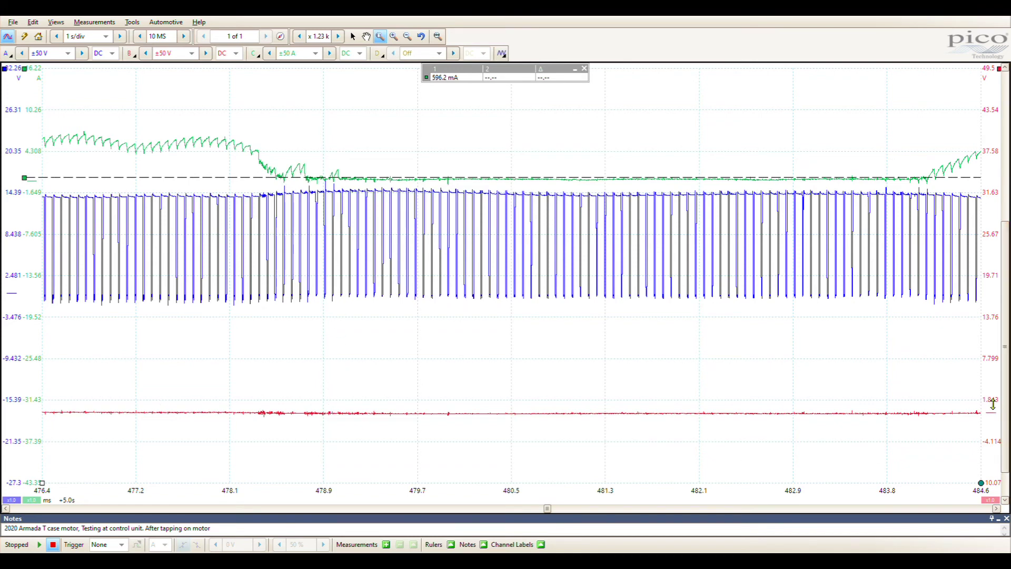
left_click_drag(993, 404, 993, 385)
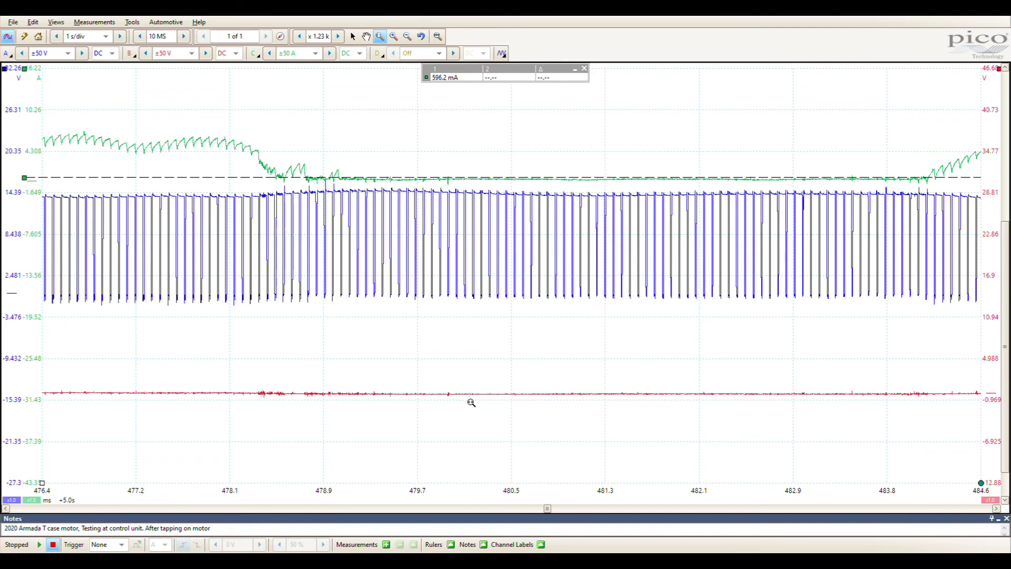
left_click(421, 36)
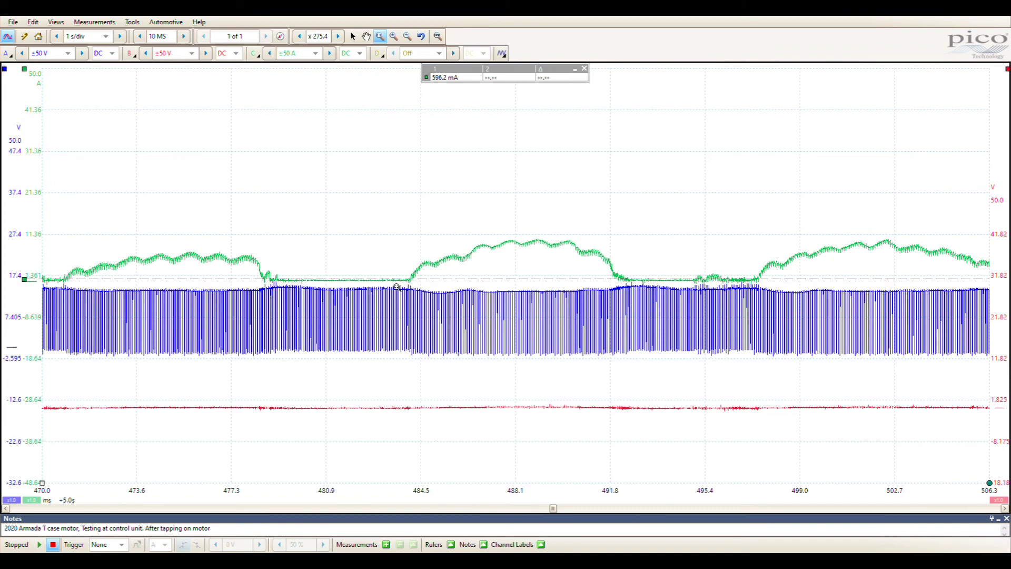
mouse_move(409, 226)
left_mouse_down()
mouse_move(420, 278)
mouse_move(495, 287)
left_mouse_up()
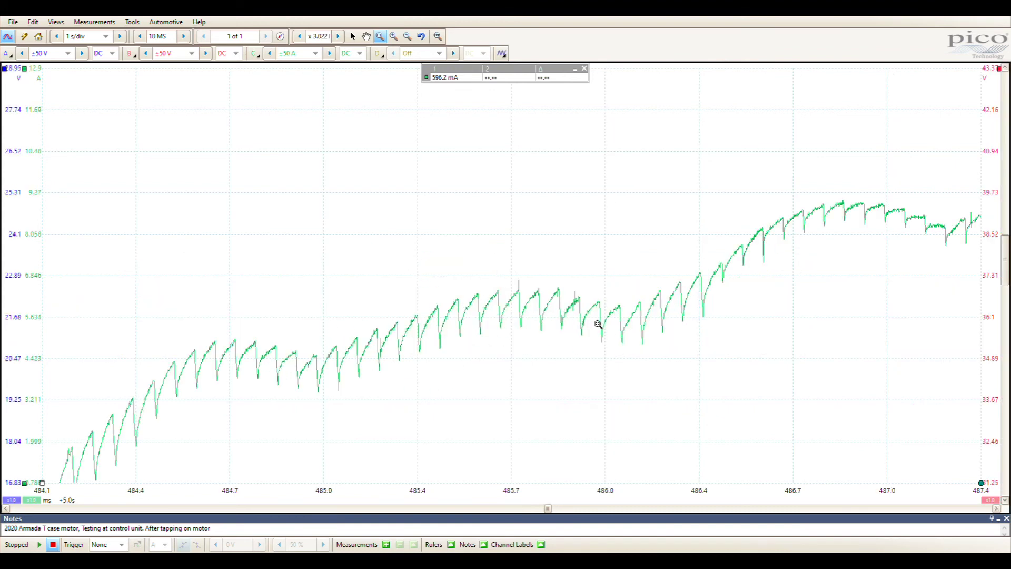
left_click(421, 35)
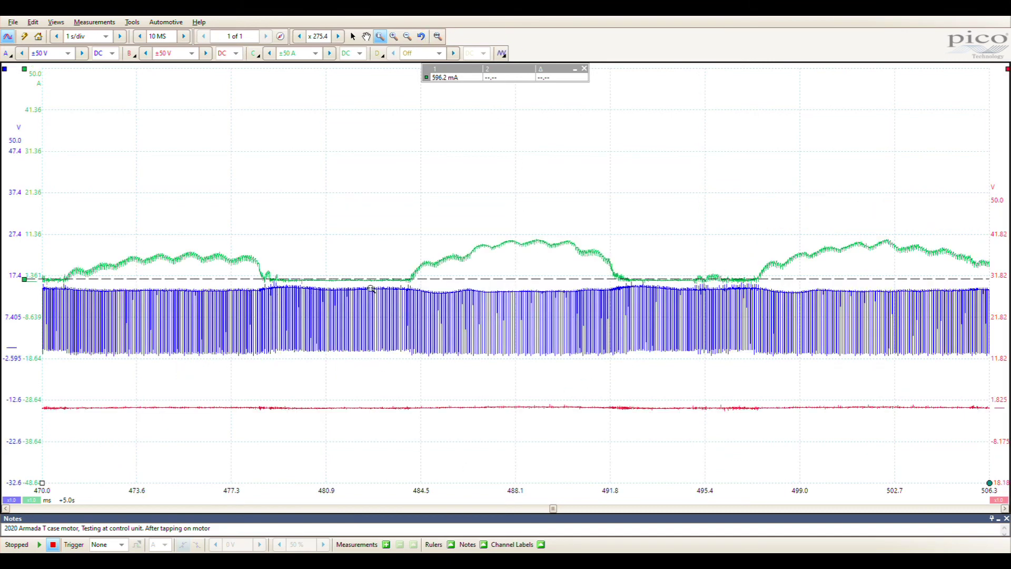
Step: Magnify the current dips and blue pulses from about 5.548 to 5.552 s against the current ruler
left_click_drag(557, 510, 564, 510)
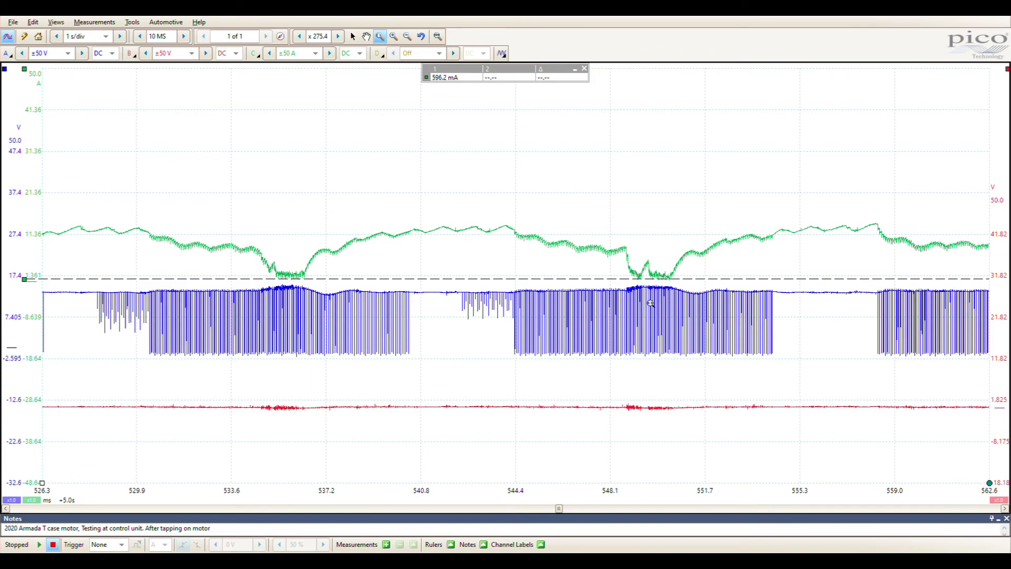
left_click_drag(611, 222, 677, 311)
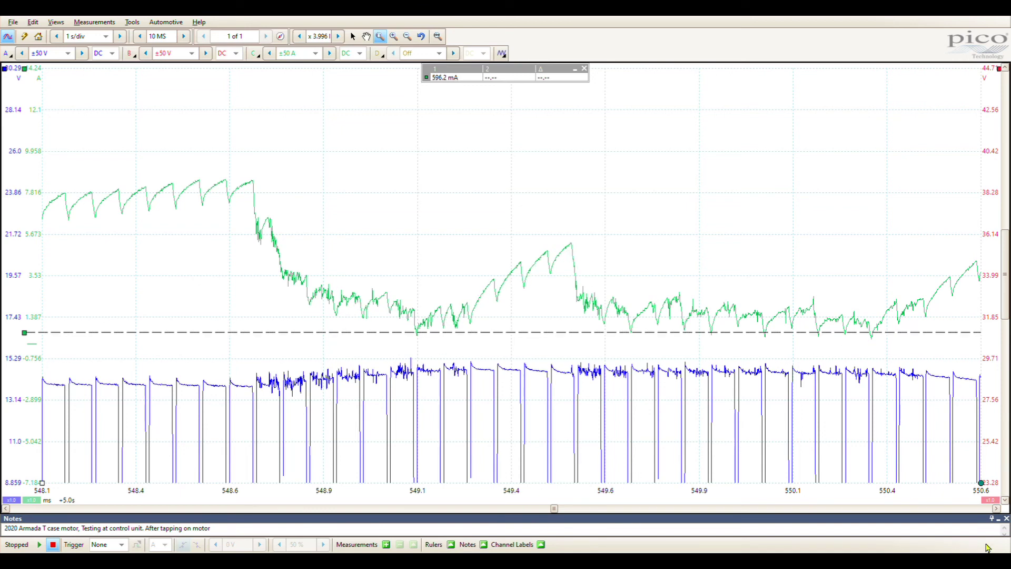
left_click(996, 509)
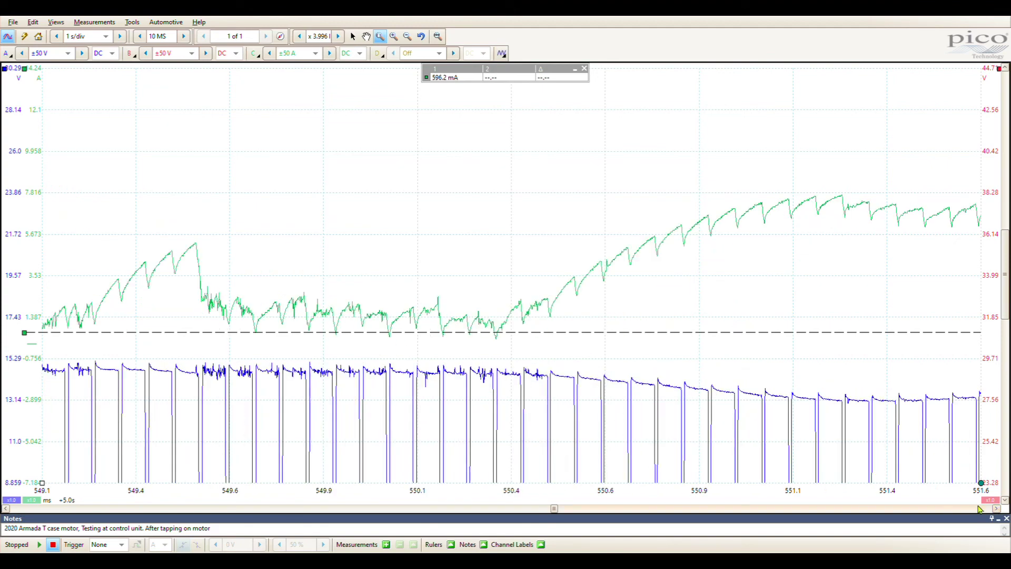
Step: Follow the current rise and blue pulses from about 5.549 to 5.555 s, and lower the green trace toward the blue one
left_click(996, 509)
left_click(997, 509)
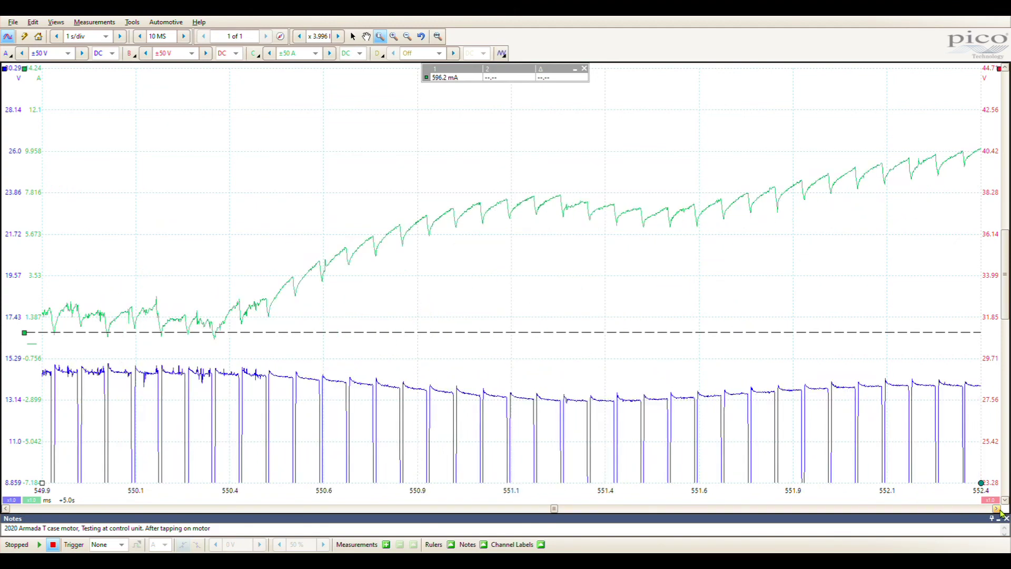
left_click(996, 509)
left_click(997, 509)
left_click(996, 509)
left_click(996, 509)
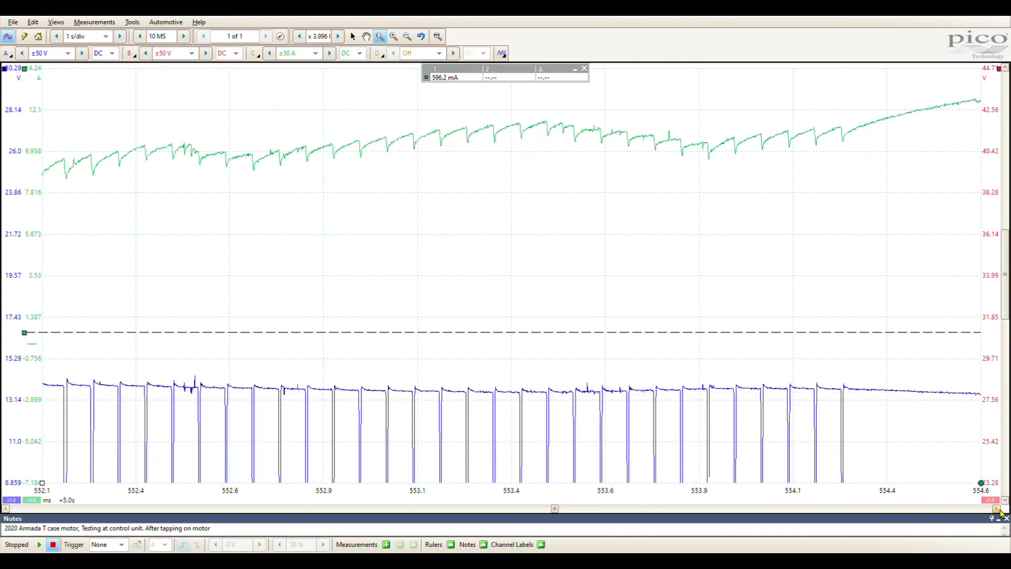
left_click(997, 508)
left_click(997, 508)
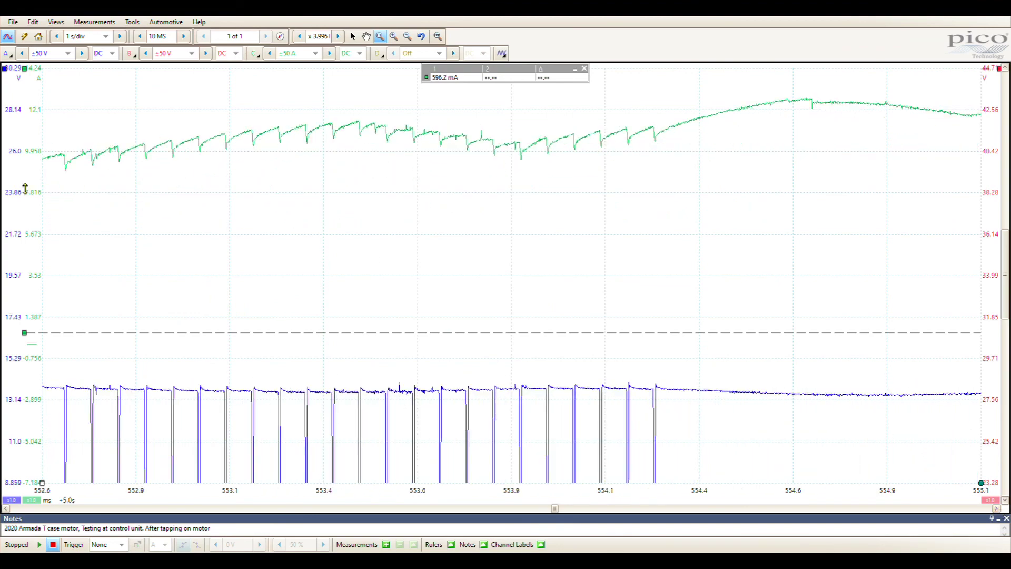
left_click_drag(26, 198, 15, 264)
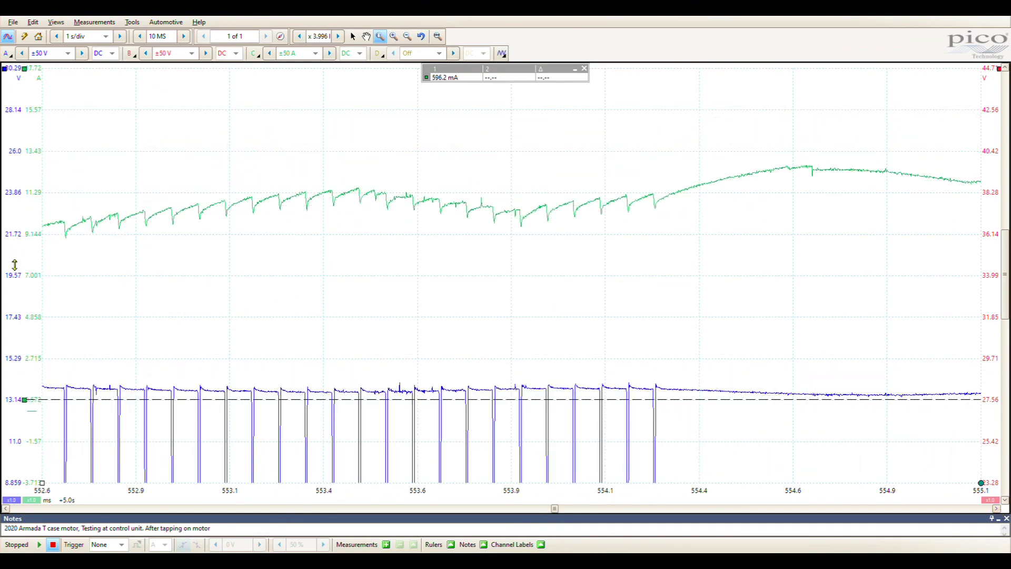
Step: Examine the repeating current dropouts and blue pulse groups at wider scale from about 5.526 to 5.646 s
left_click(421, 36)
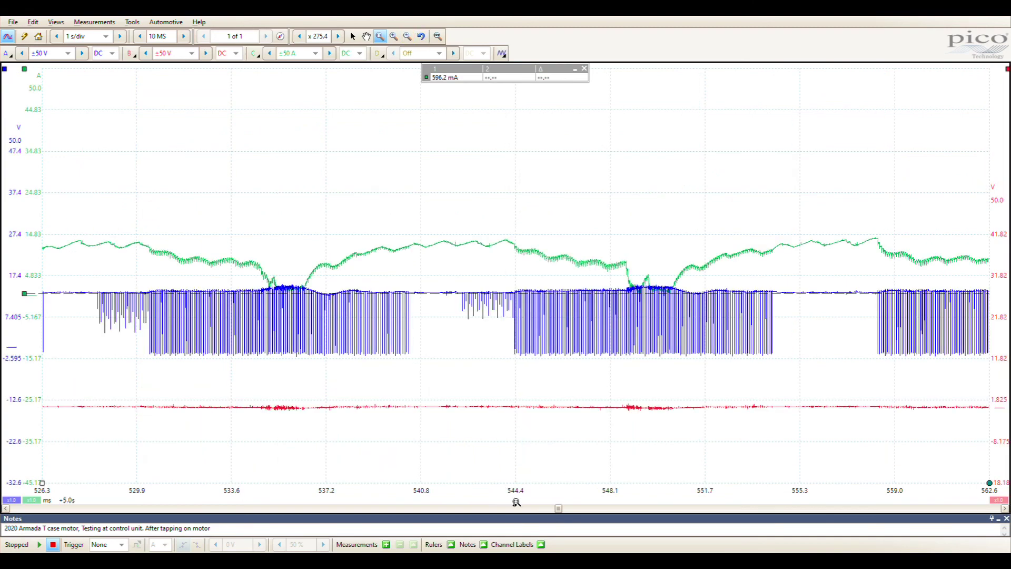
left_click(1005, 509)
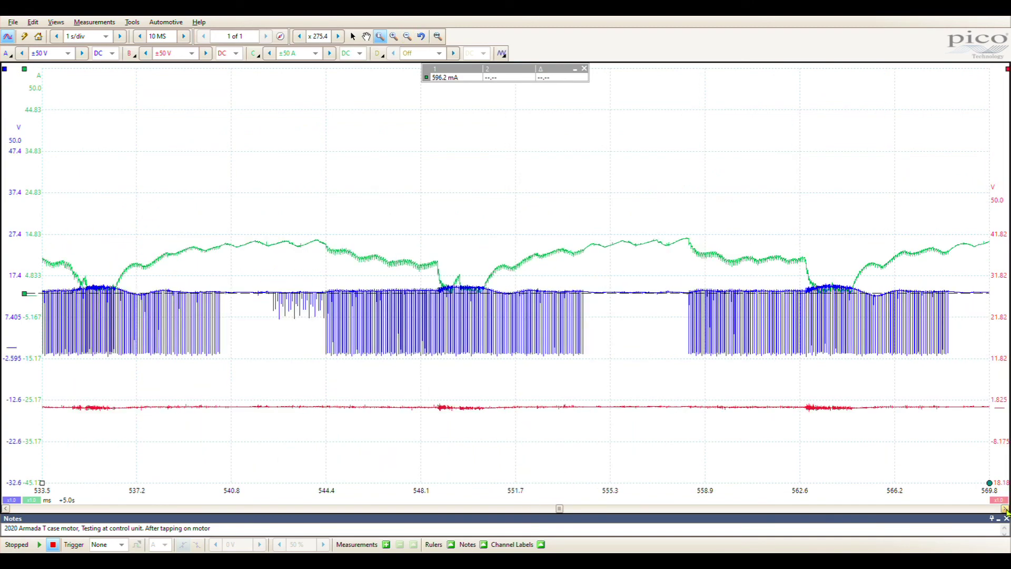
left_click(1004, 509)
left_click(1004, 508)
left_click(1005, 509)
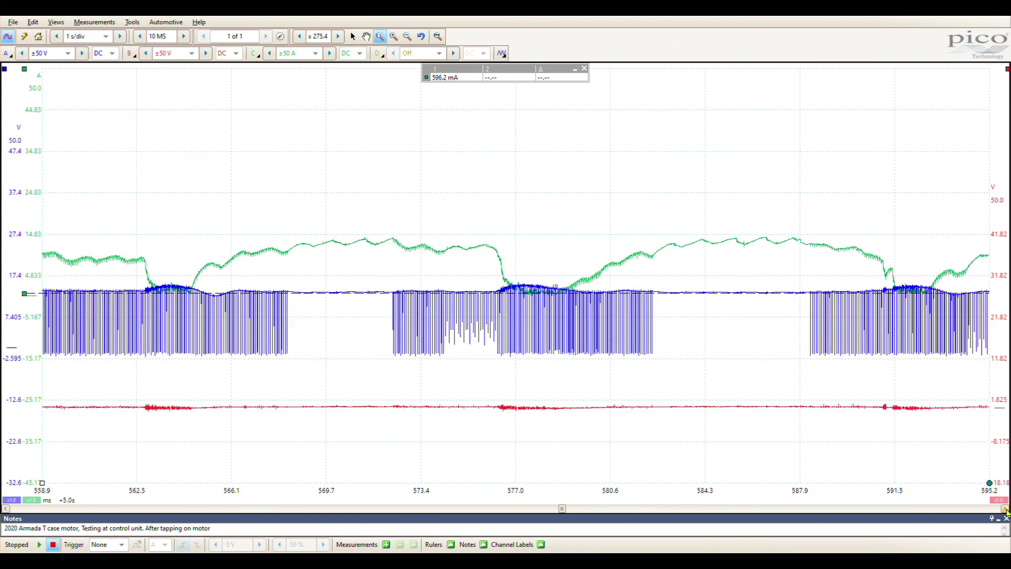
left_click(1005, 509)
left_click(1005, 509)
left_click(1005, 509)
left_click(1005, 508)
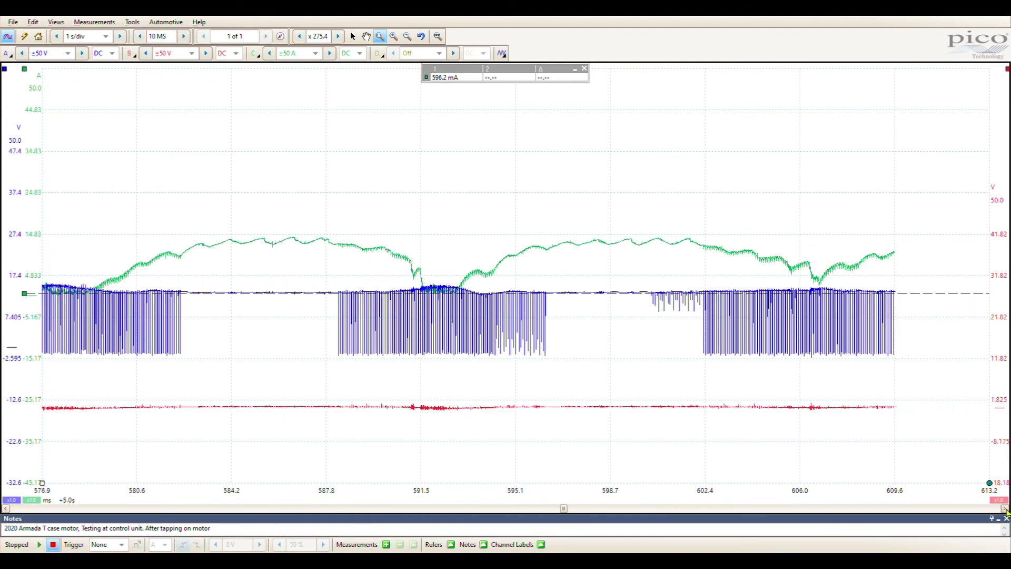
left_click(1005, 508)
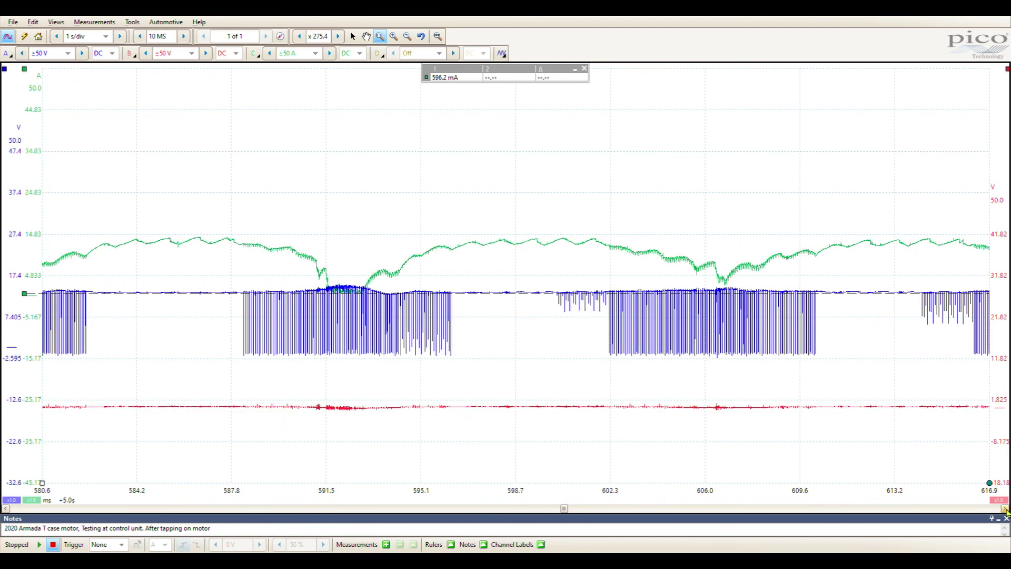
left_click(1005, 509)
left_click(1004, 508)
left_click(1004, 508)
left_click(1005, 509)
left_click(1005, 509)
left_click(1005, 509)
left_click(1004, 508)
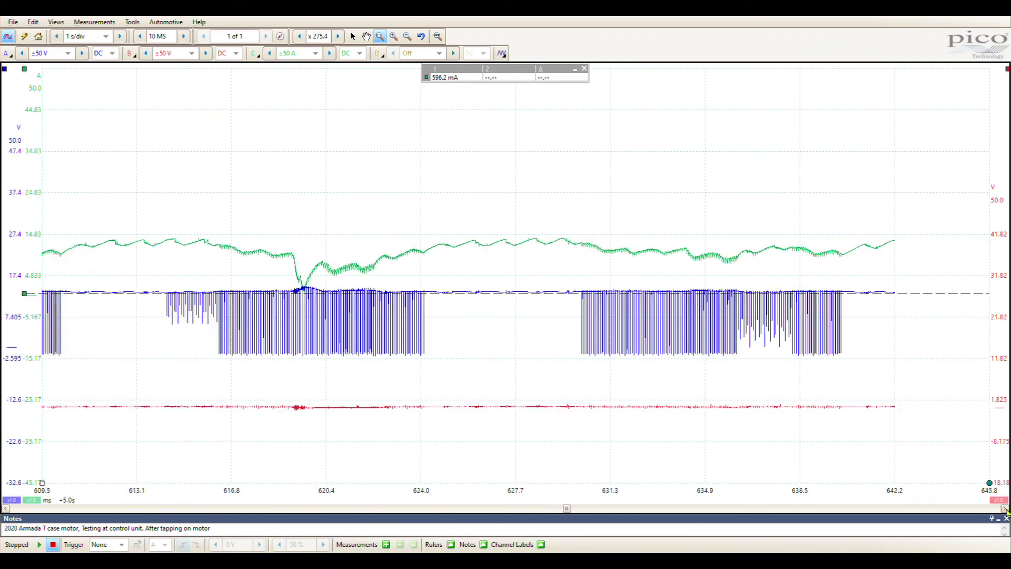
left_click(1005, 509)
left_click(1005, 508)
Step: Raise the green trace clear of the blue pulses and magnify the current dropouts from about 5.535 to 5.611 s
left_click(421, 36)
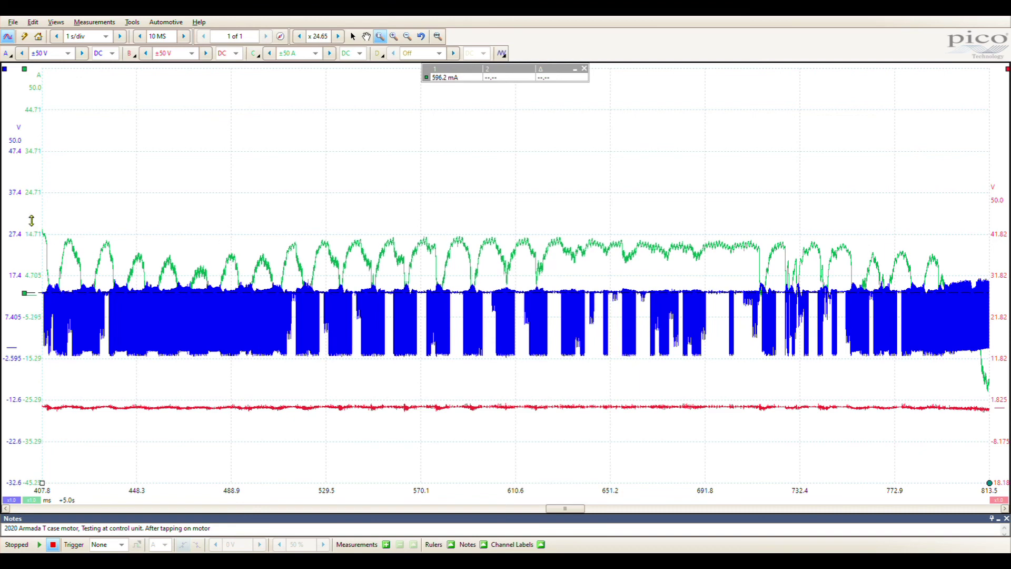
left_click_drag(30, 237, 35, 209)
mouse_move(332, 161)
left_mouse_down()
mouse_move(338, 261)
mouse_move(519, 313)
left_mouse_up()
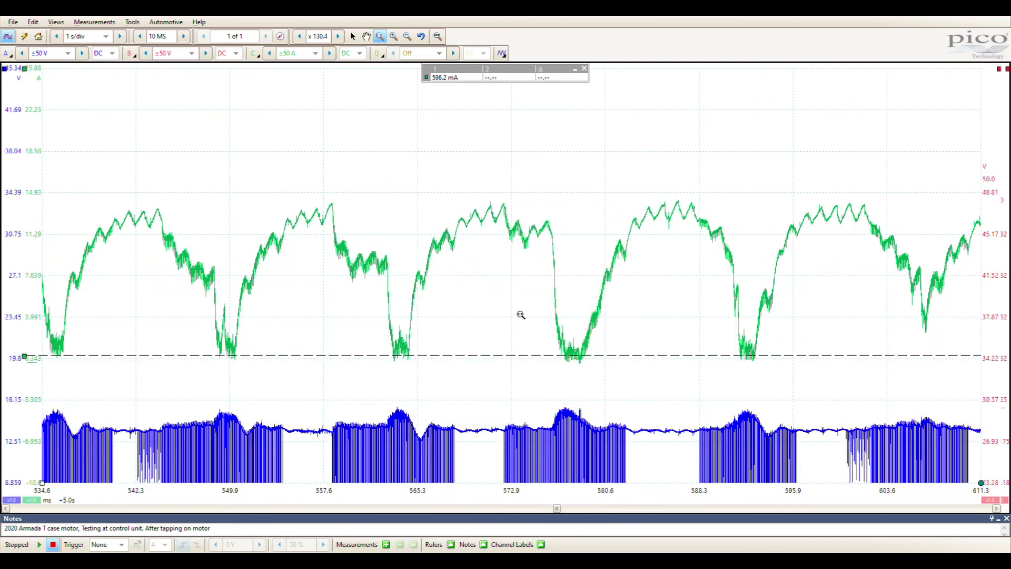
Step: Review the current and both voltage traces at wide scale from about 5.408 to 6.203 s
left_click(421, 36)
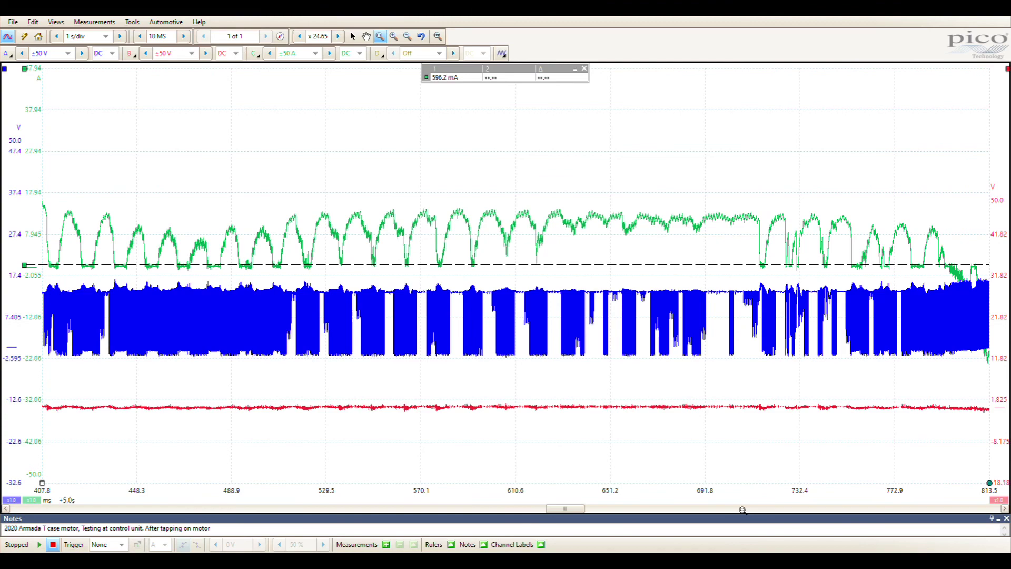
left_click(1004, 508)
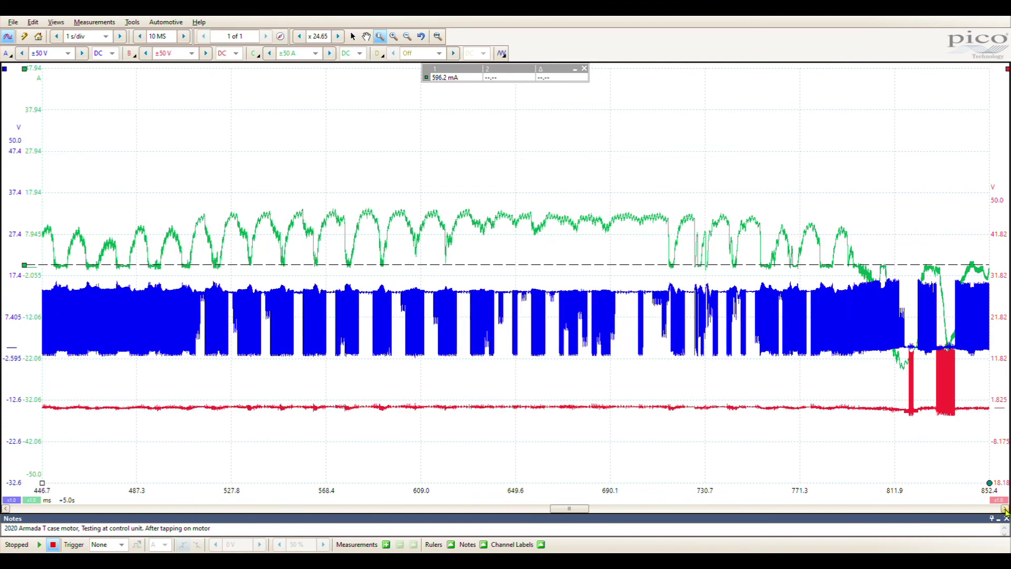
left_click(1004, 508)
left_click(1004, 509)
left_click(1005, 509)
left_click(1005, 509)
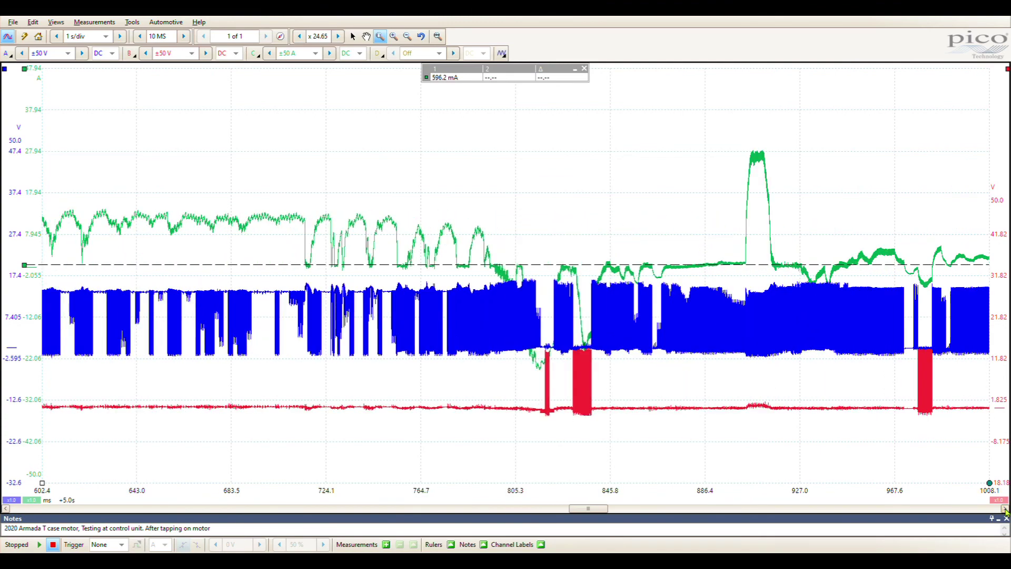
left_click(1004, 509)
left_click(1004, 509)
left_click(1004, 509)
left_click(1004, 509)
left_click(1004, 508)
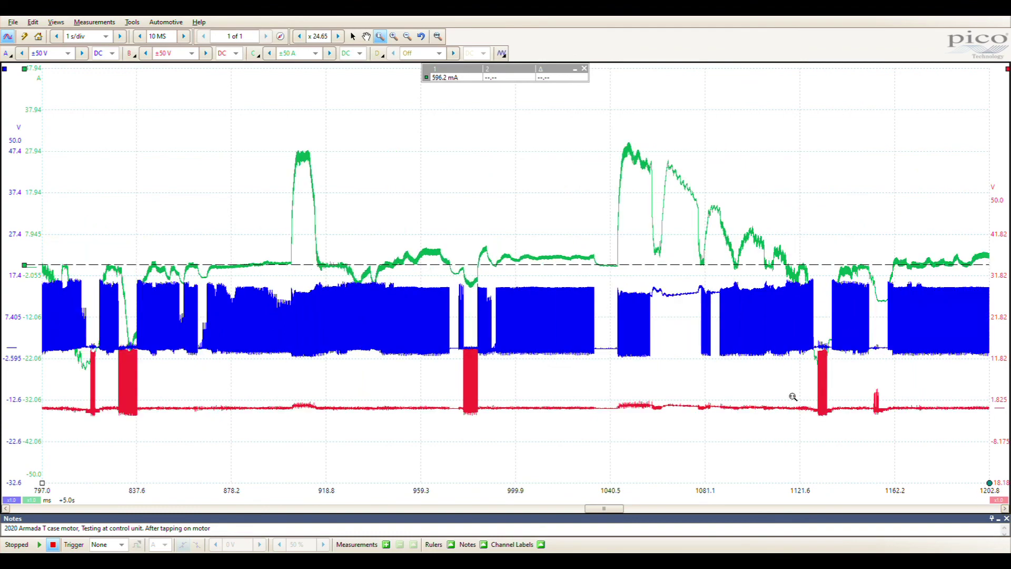
Step: Magnify the low steady current from about 5.997 to 6.024 s and its ripple from about 6.006 to 6.011 s
left_click_drag(509, 233, 575, 278)
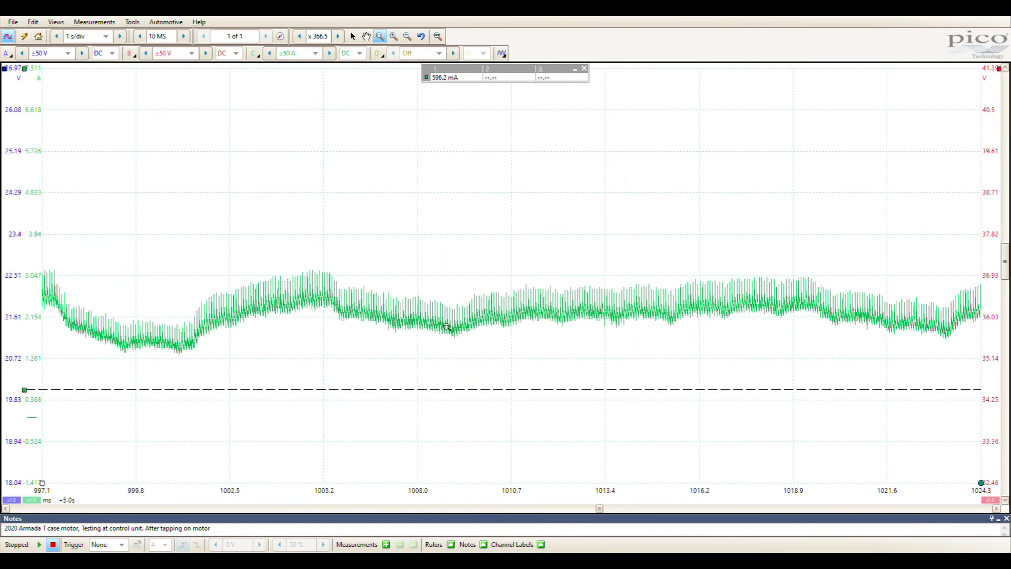
left_click_drag(346, 248, 529, 337)
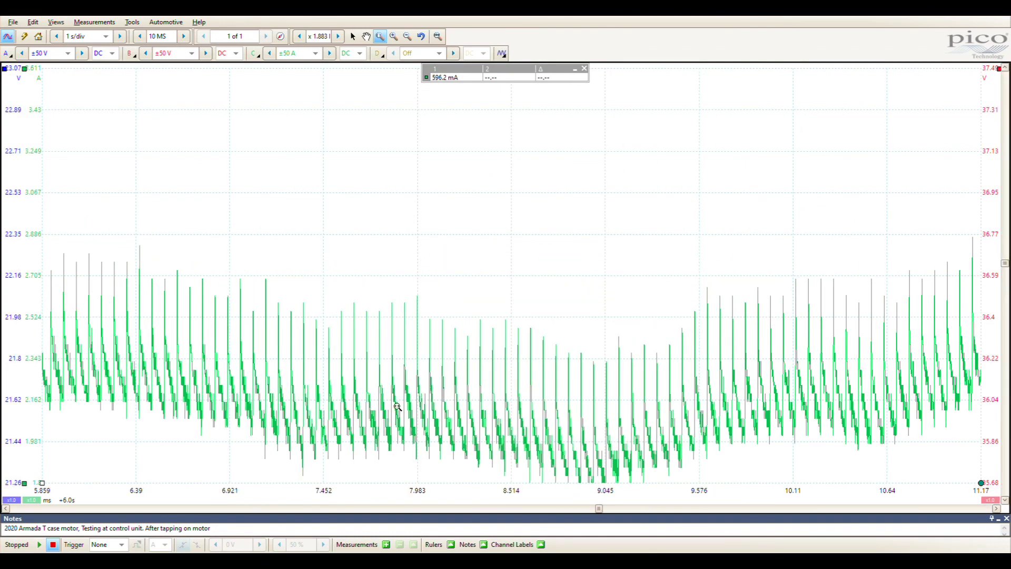
left_click(423, 38)
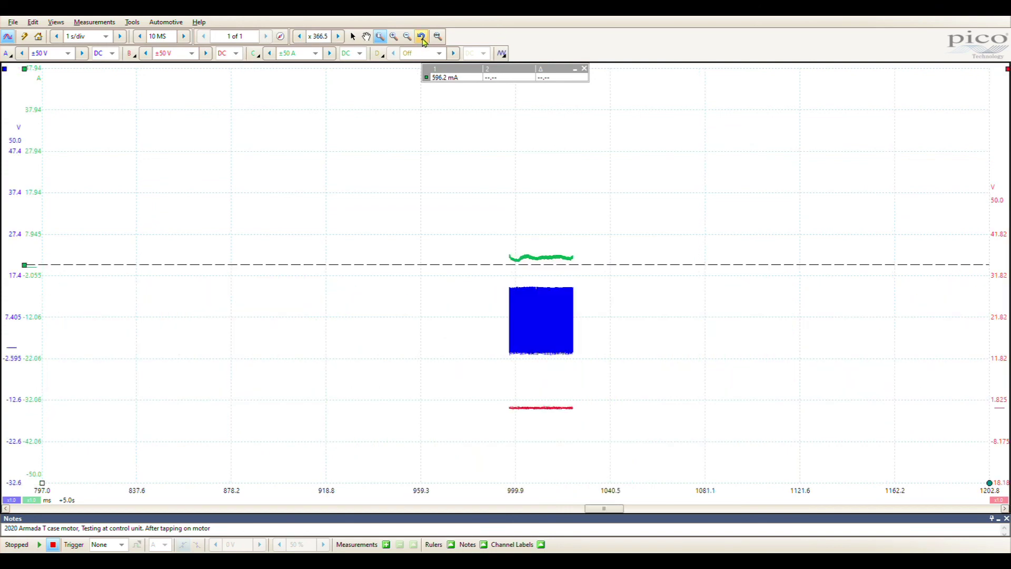
left_click(422, 38)
Step: Inspect the current rise and blue pulses from about 6.038 to 6.058 s, and restore the full 10 s capture view
left_click_drag(604, 490, 653, 476)
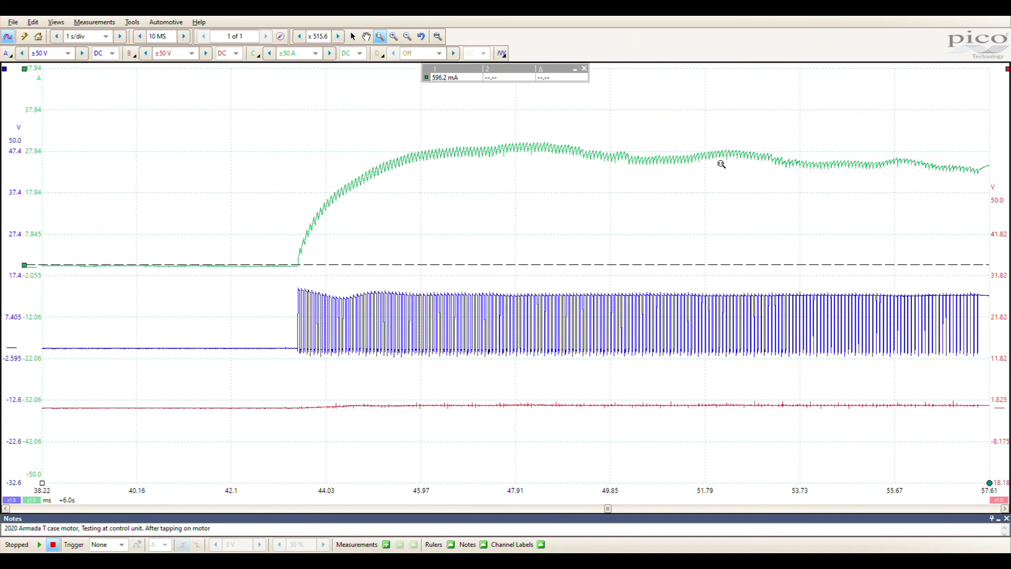
left_click(422, 36)
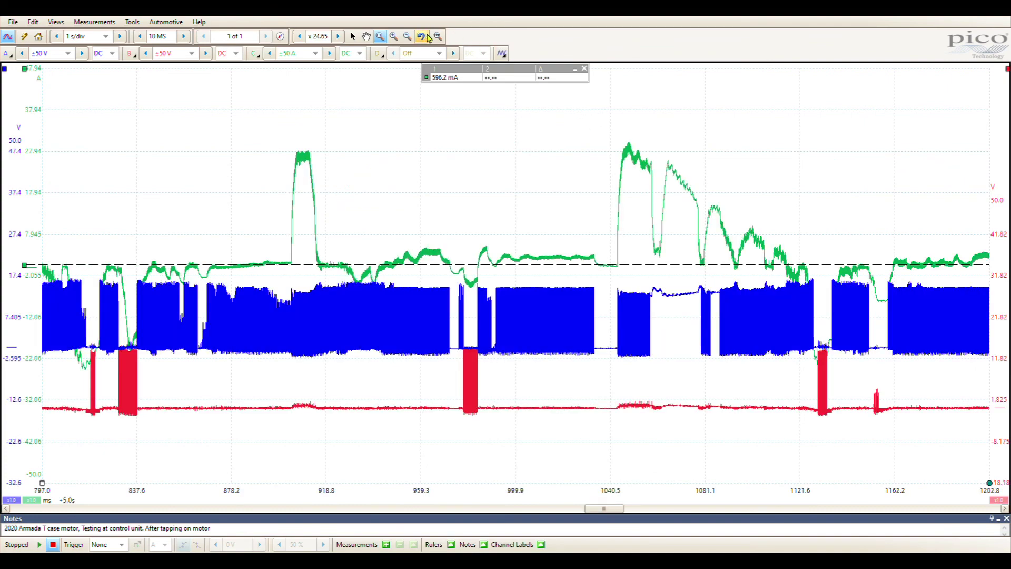
left_click(438, 37)
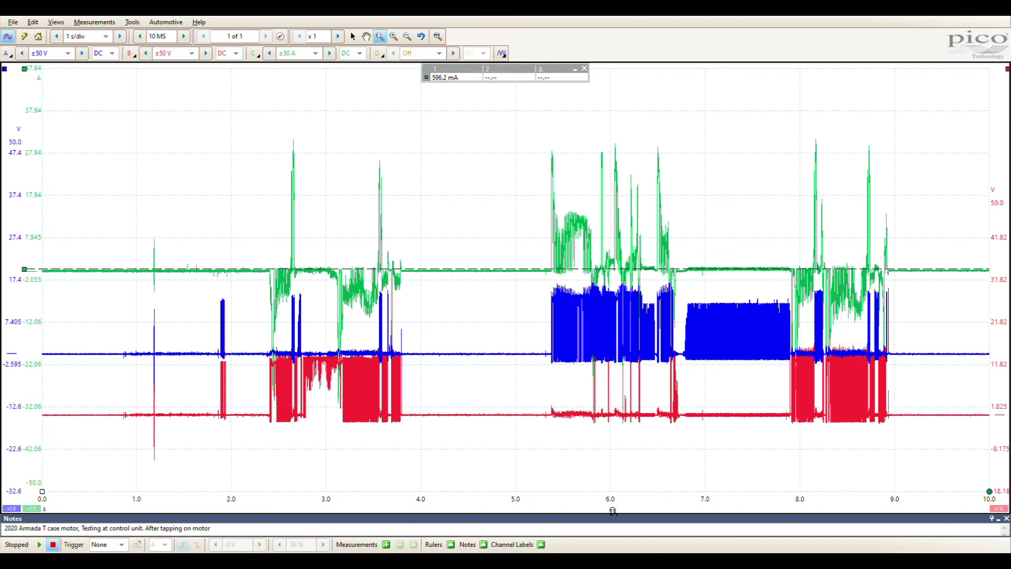
Step: Magnify the current dropout from about 5.521 to 5.523 s and the current ripple from about 5.530 to 5.534 s
left_click_drag(551, 492, 589, 487)
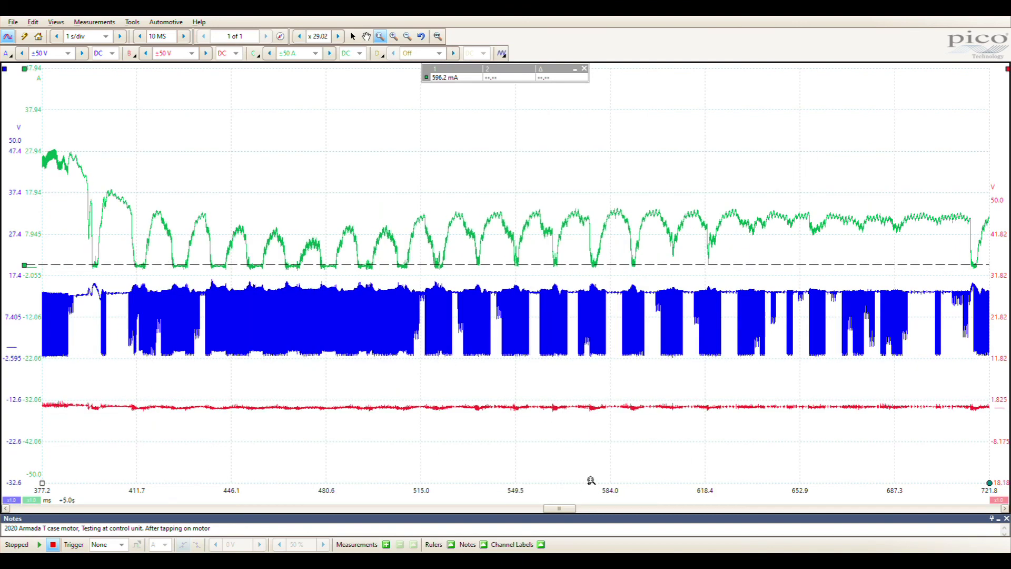
mouse_move(394, 182)
left_mouse_down()
mouse_move(470, 279)
mouse_move(510, 287)
left_mouse_up()
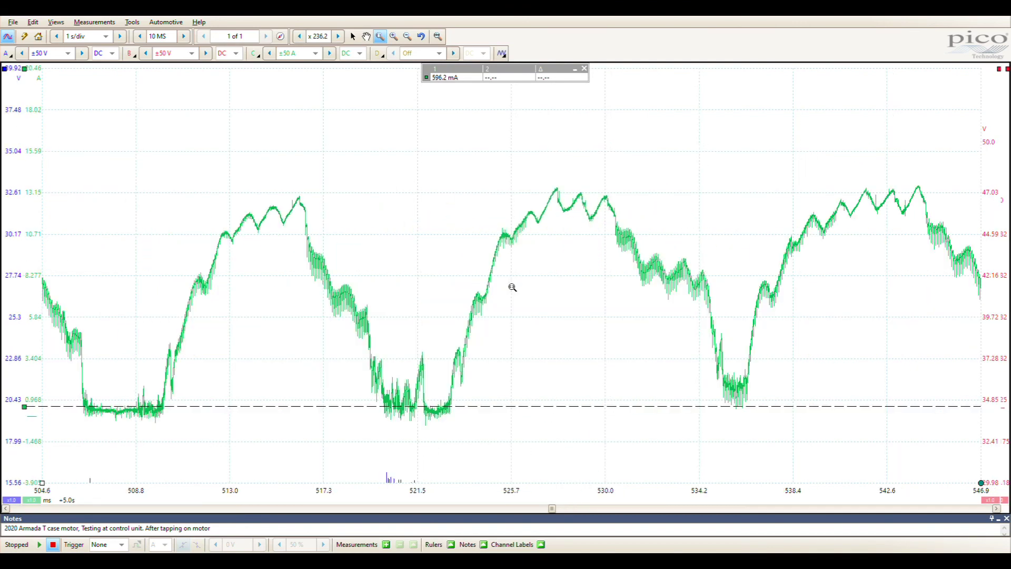
left_click_drag(403, 482, 460, 483)
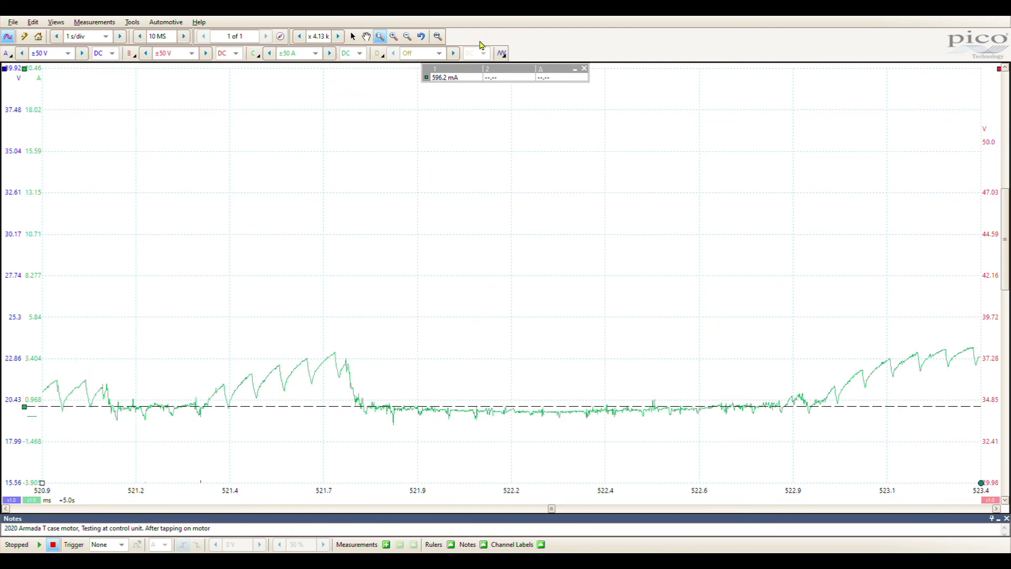
left_click(422, 37)
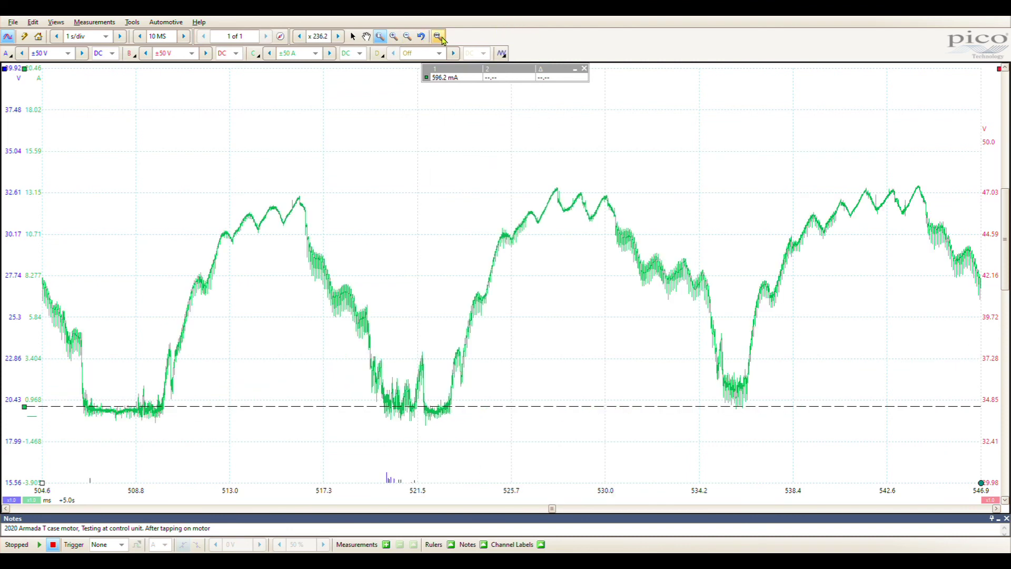
mouse_move(610, 175)
left_mouse_down()
mouse_move(669, 339)
mouse_move(693, 337)
left_mouse_up()
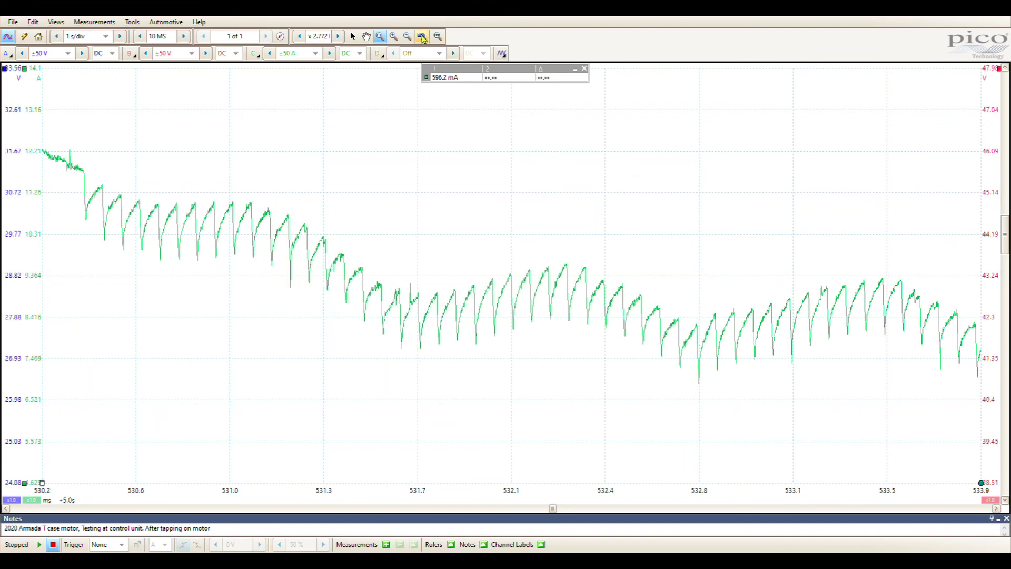